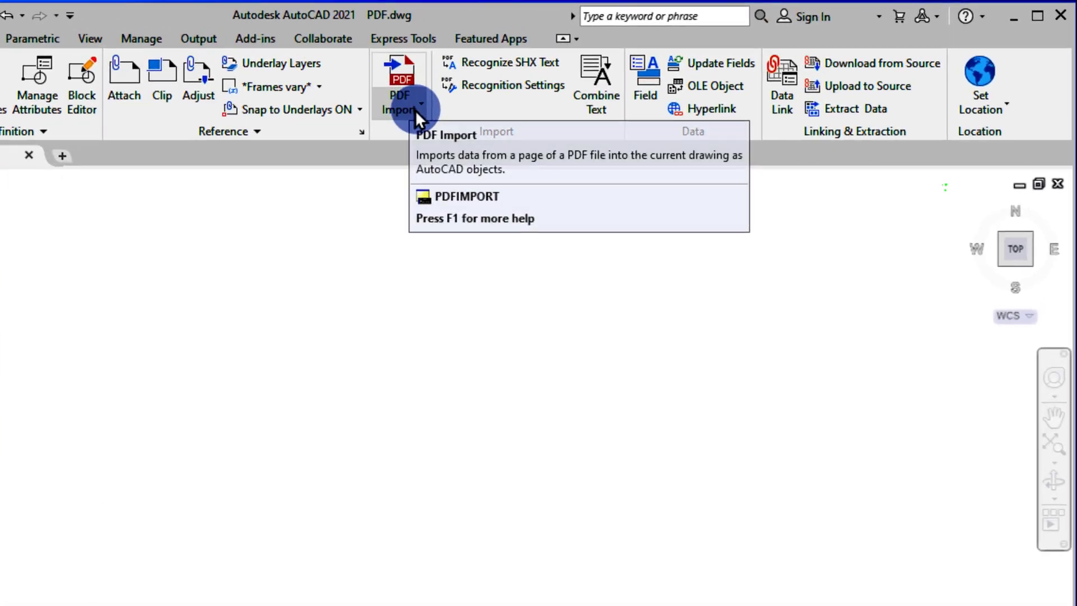
Start a PDF import, look in the Desktop and Documents folders for a file, and cancel the file selection.
{"action": "left_click", "coordinate": [331, 126]}
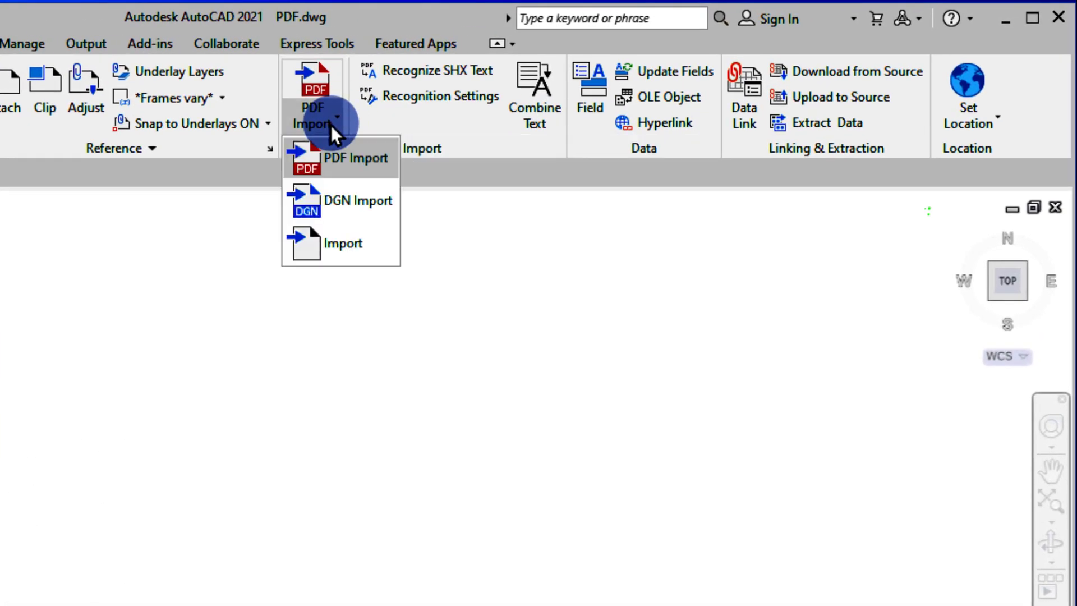
{"action": "left_click", "coordinate": [342, 158]}
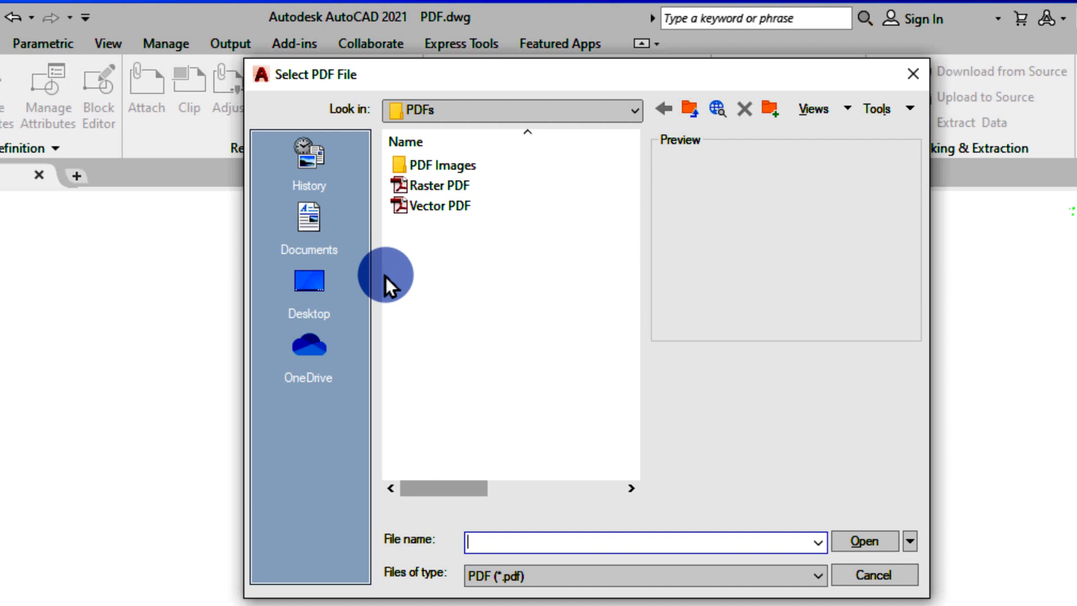
{"action": "left_click", "coordinate": [325, 226]}
{"action": "left_click", "coordinate": [307, 288]}
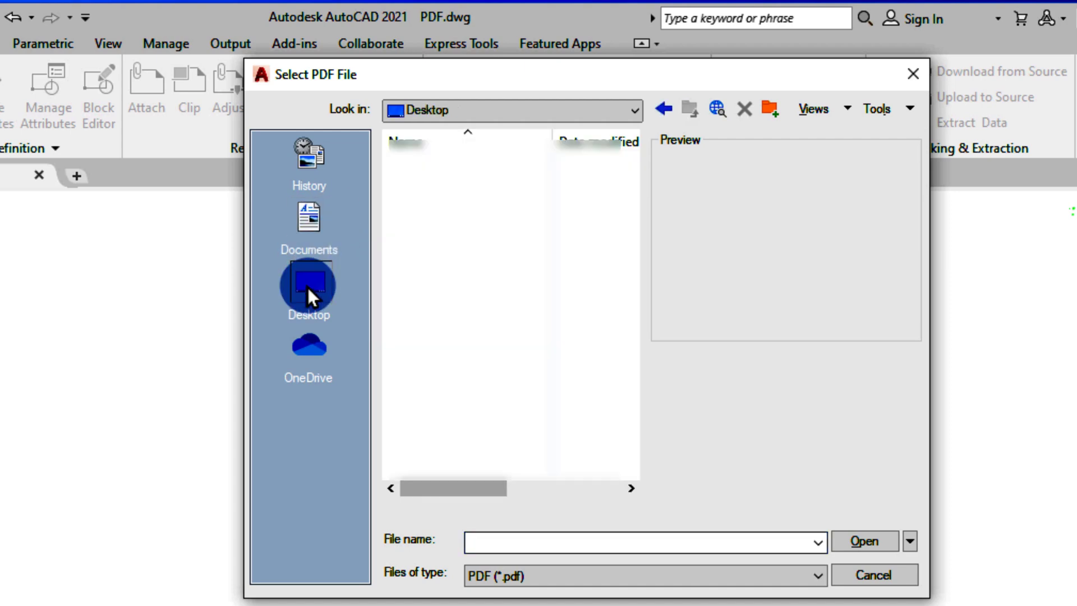
{"action": "left_click", "coordinate": [309, 222]}
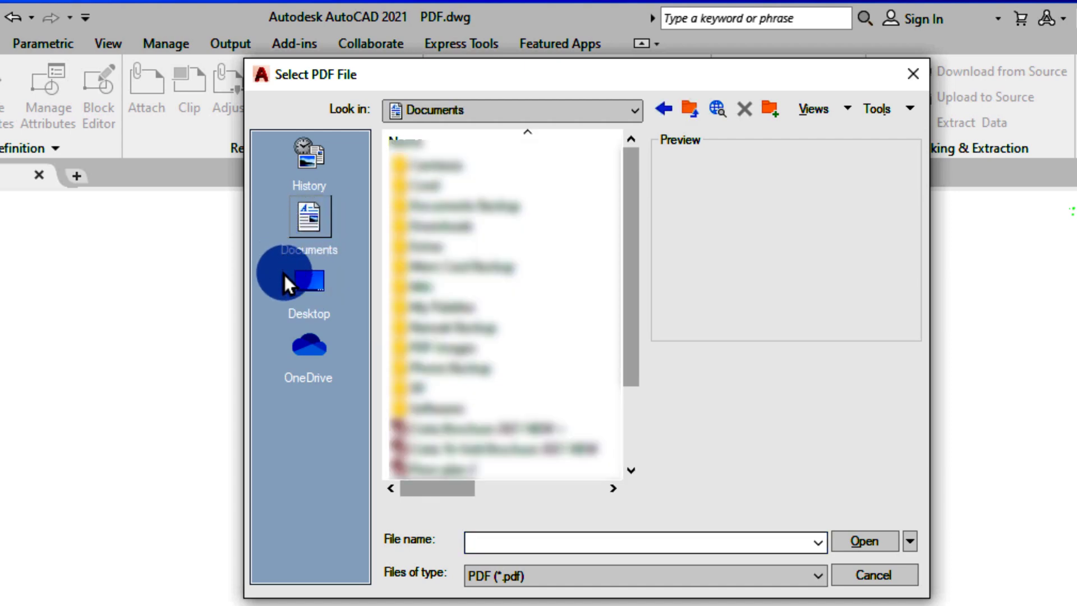
{"action": "left_click", "coordinate": [863, 573]}
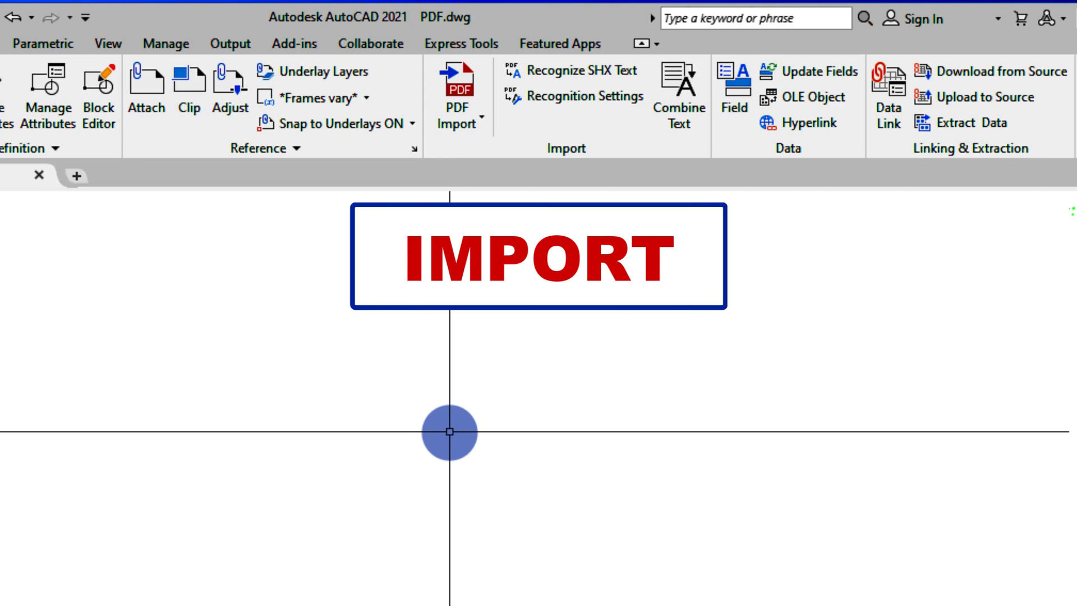
Run the IMPORT command from the drawing area and cancel the file selection.
{"action": "type", "text": "import"}
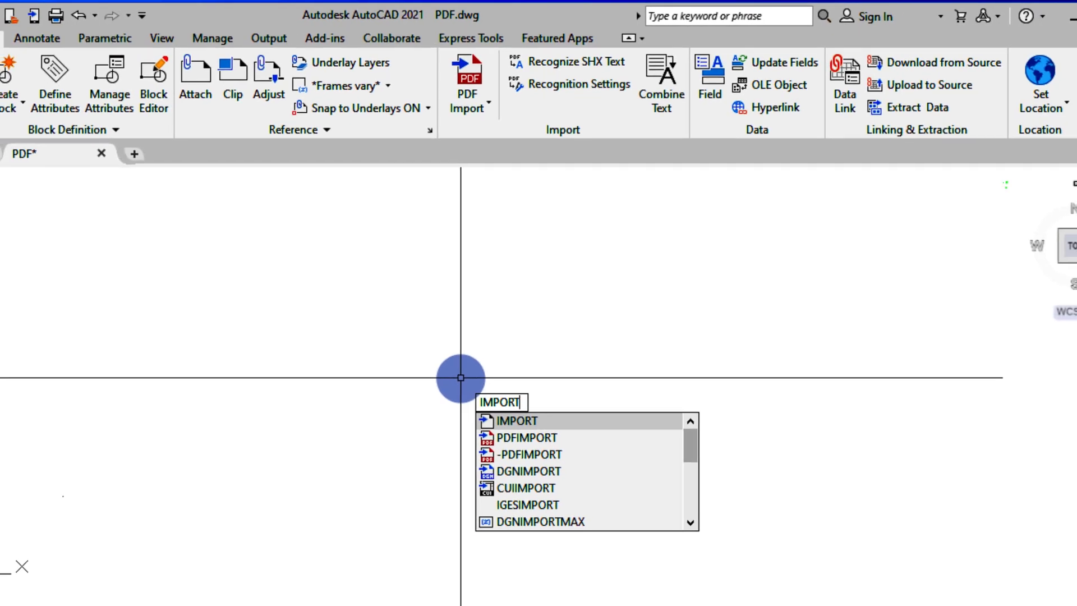
{"action": "left_click", "coordinate": [515, 422]}
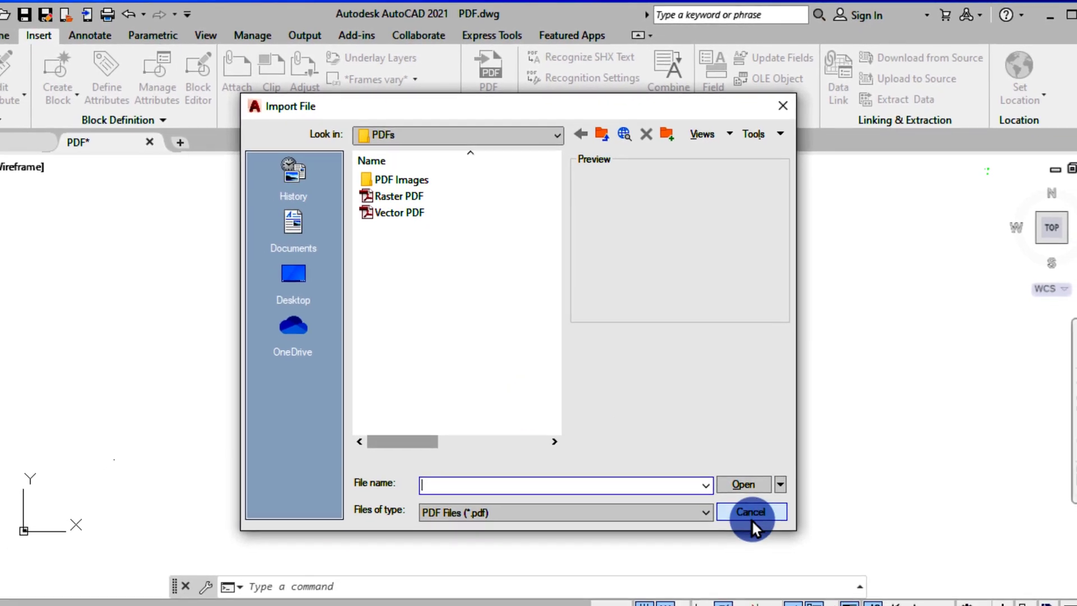
{"action": "left_click", "coordinate": [751, 512]}
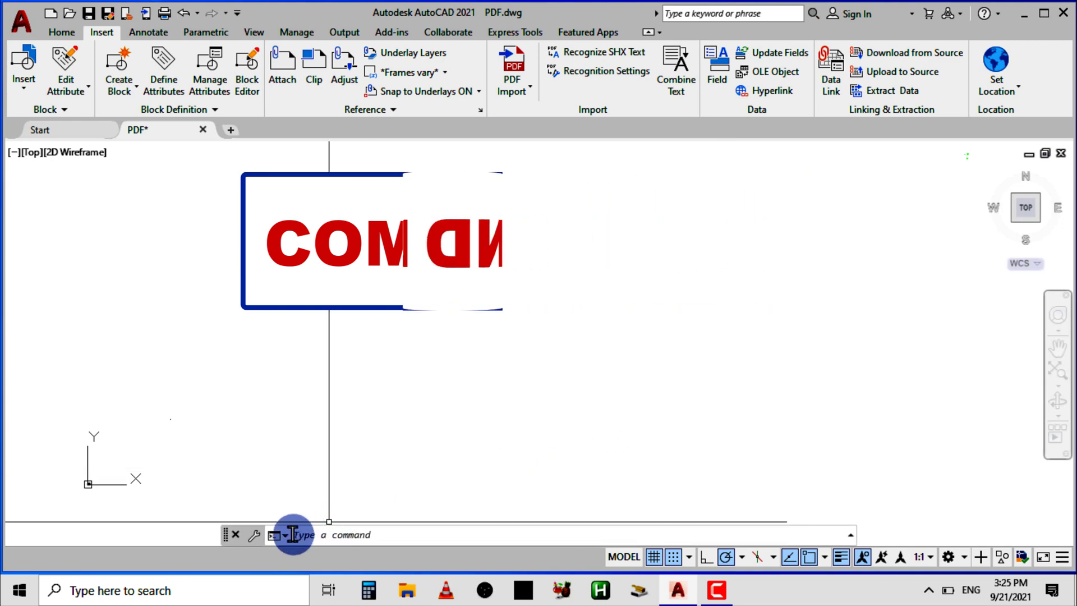
Run the IMPORT command through the command line, correcting the wrongly suggested command name, and cancel the file selection.
{"action": "left_click", "coordinate": [377, 534]}
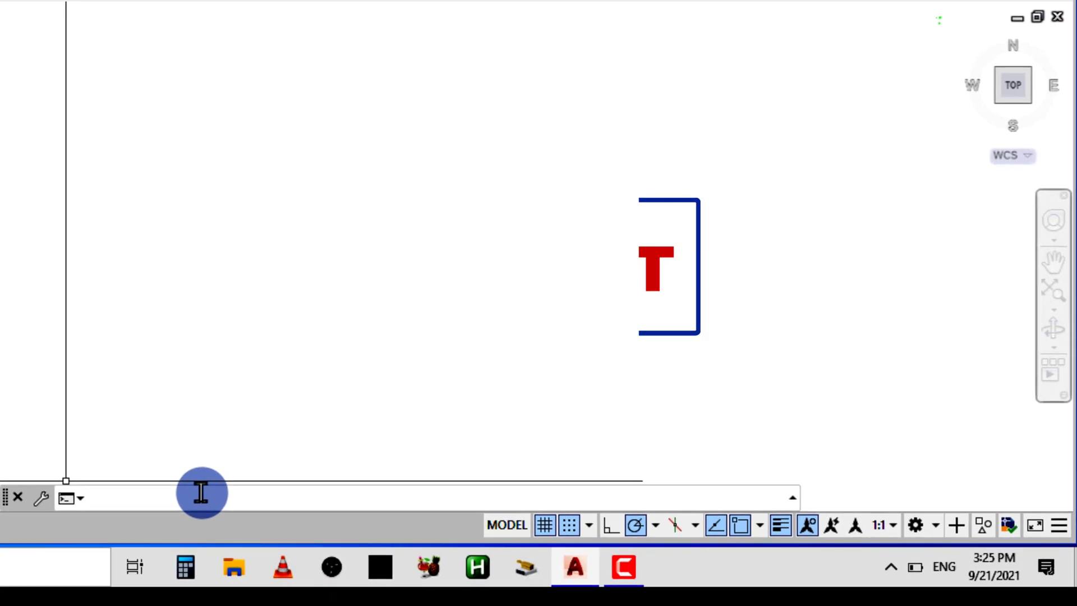
{"action": "type", "text": "impo"}
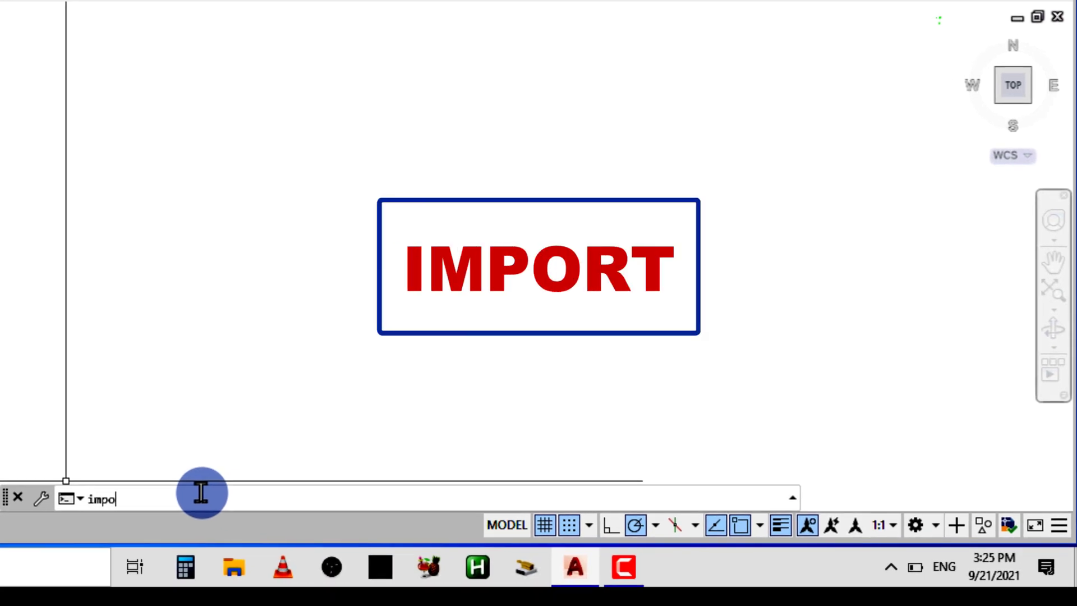
{"action": "type", "text": "rt"}
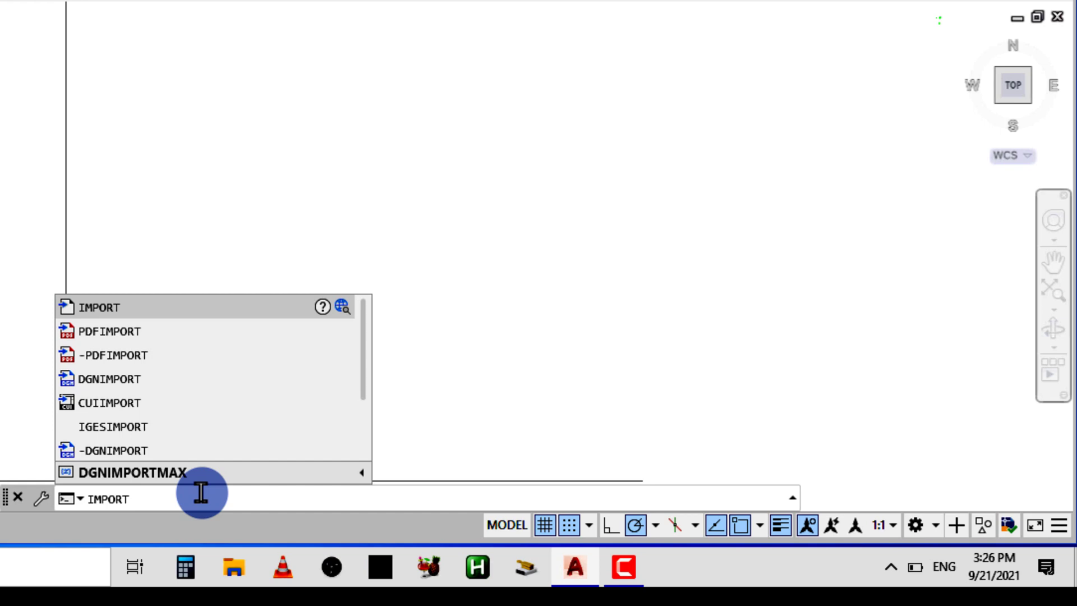
{"action": "key", "text": "Up"}
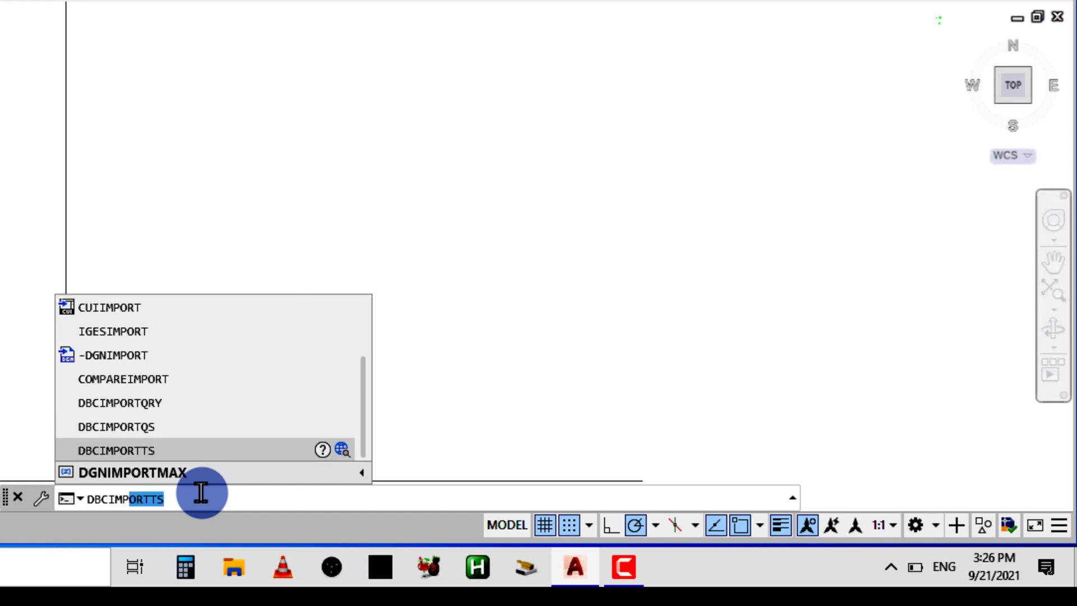
{"action": "key", "text": "BackSpace"}
{"action": "key", "text": "BackSpace"}
{"action": "key", "text": "BackSpace"}
{"action": "key", "text": "BackSpace"}
{"action": "key", "text": "BackSpace"}
{"action": "key", "text": "BackSpace"}
{"action": "key", "text": "BackSpace"}
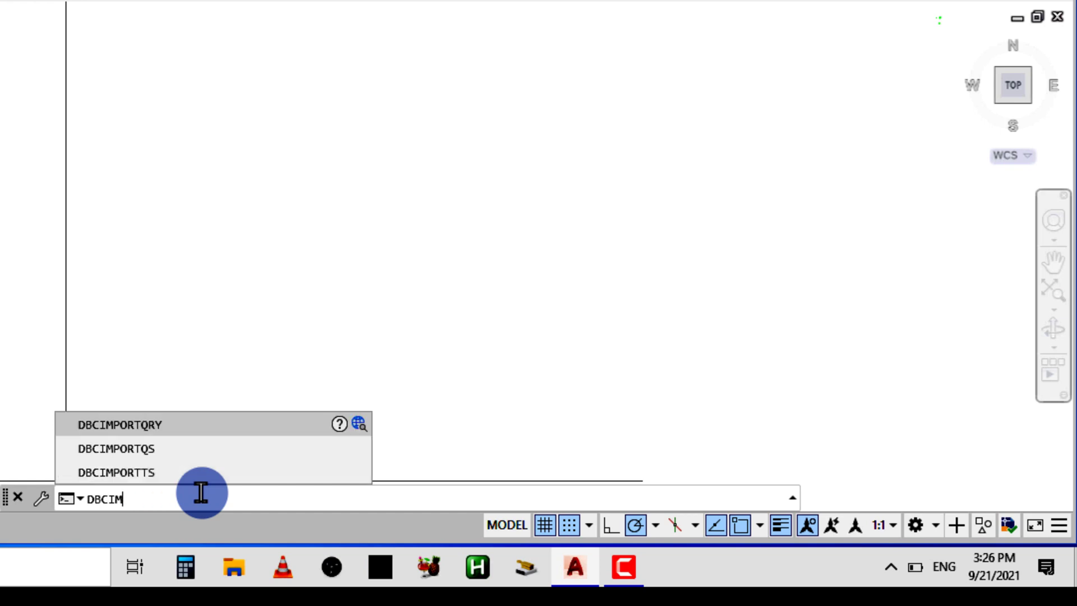
{"action": "type", "text": "import"}
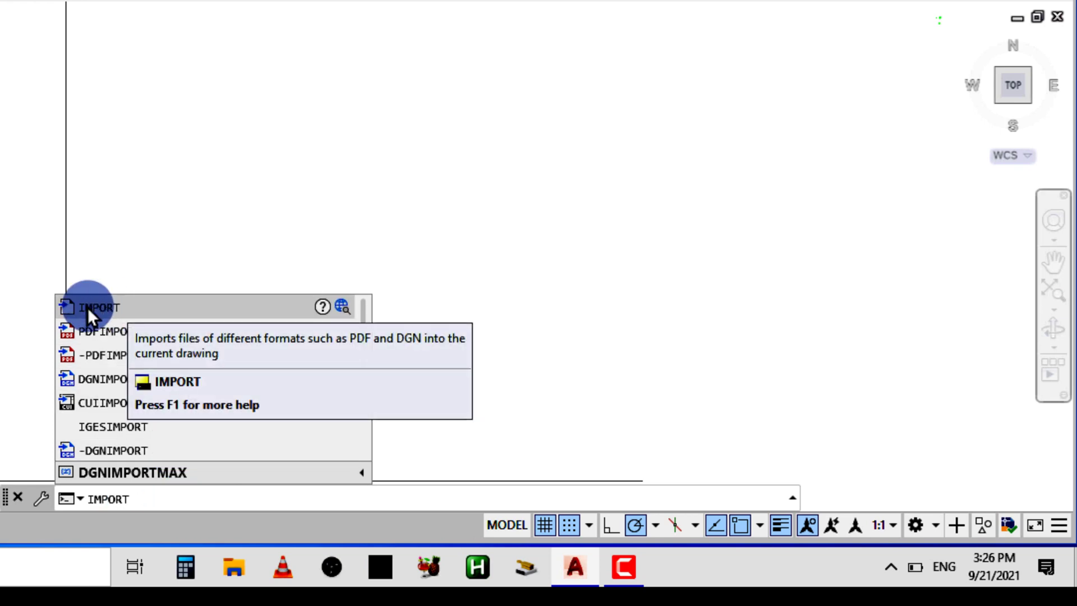
{"action": "left_click", "coordinate": [142, 302]}
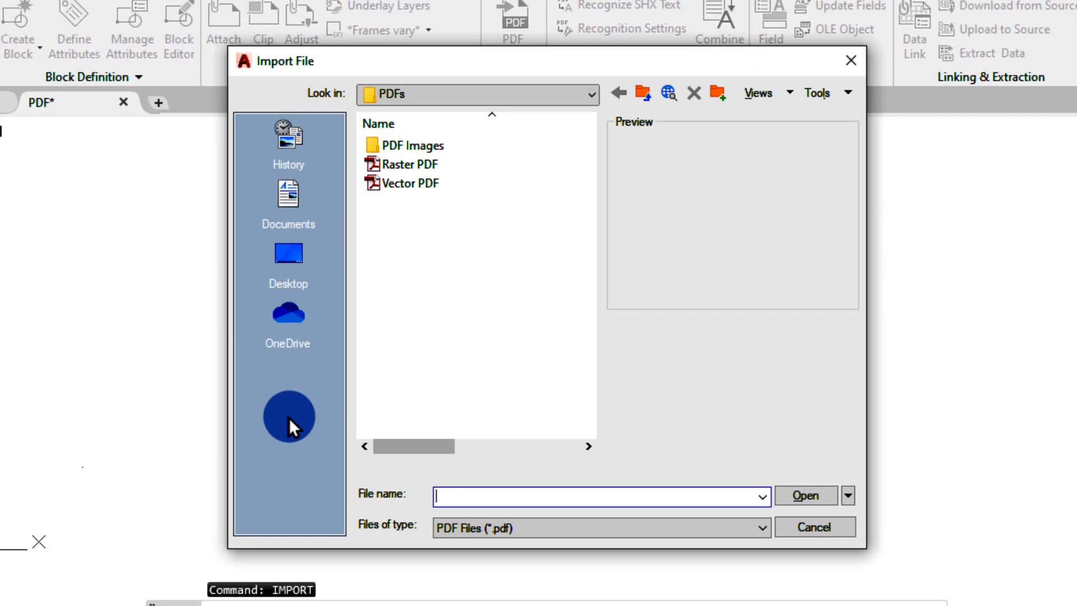
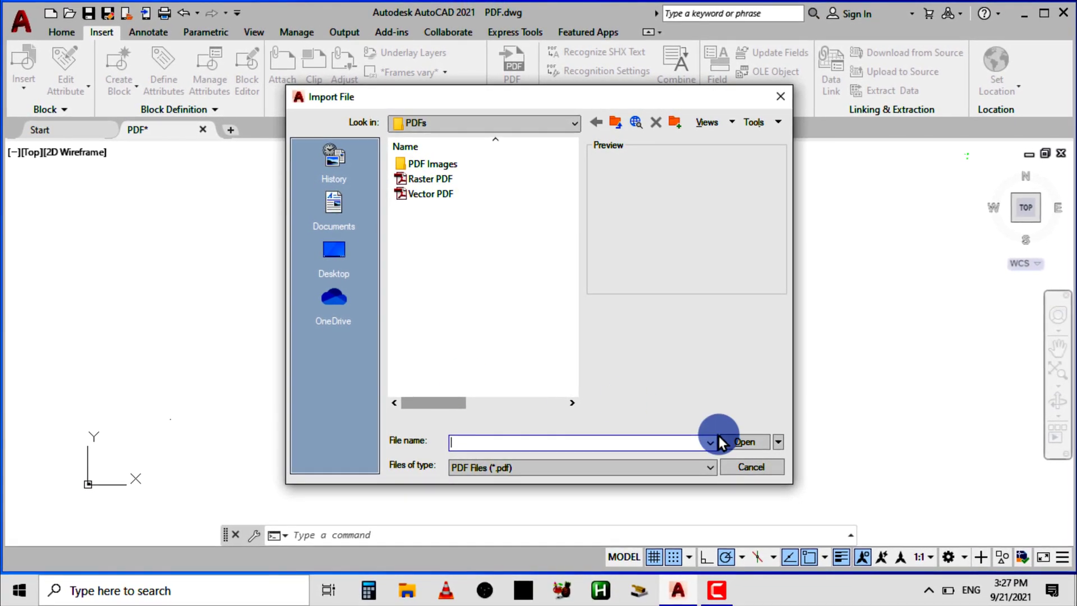
{"action": "left_click", "coordinate": [746, 468]}
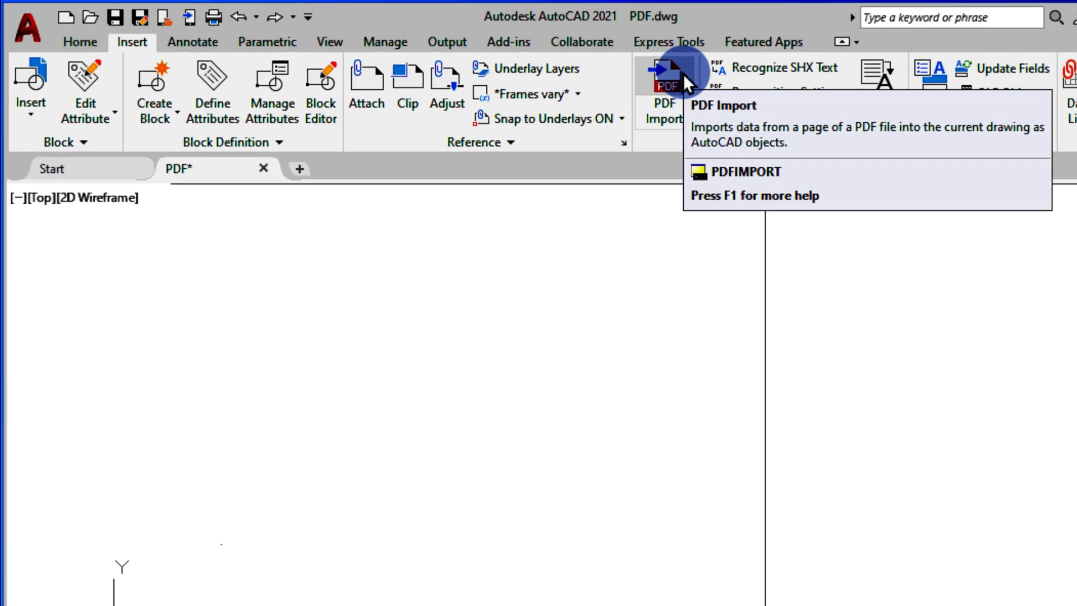
View the available import formats, start importing a PDF as objects, and cancel at the PDF underlay selection.
{"action": "left_click", "coordinate": [26, 29]}
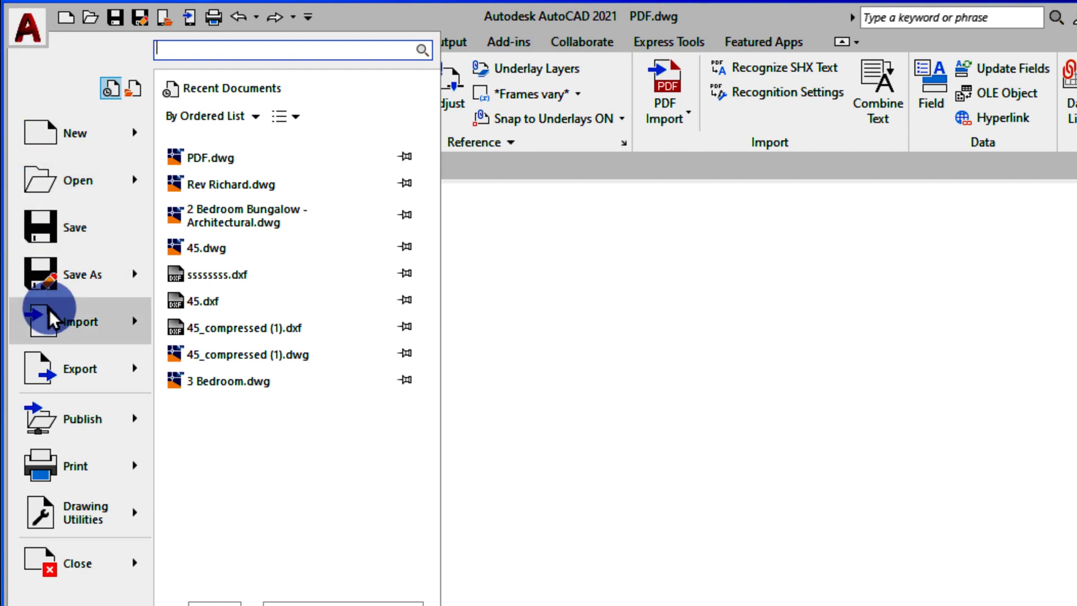
{"action": "mouse_move", "coordinate": [54, 322]}
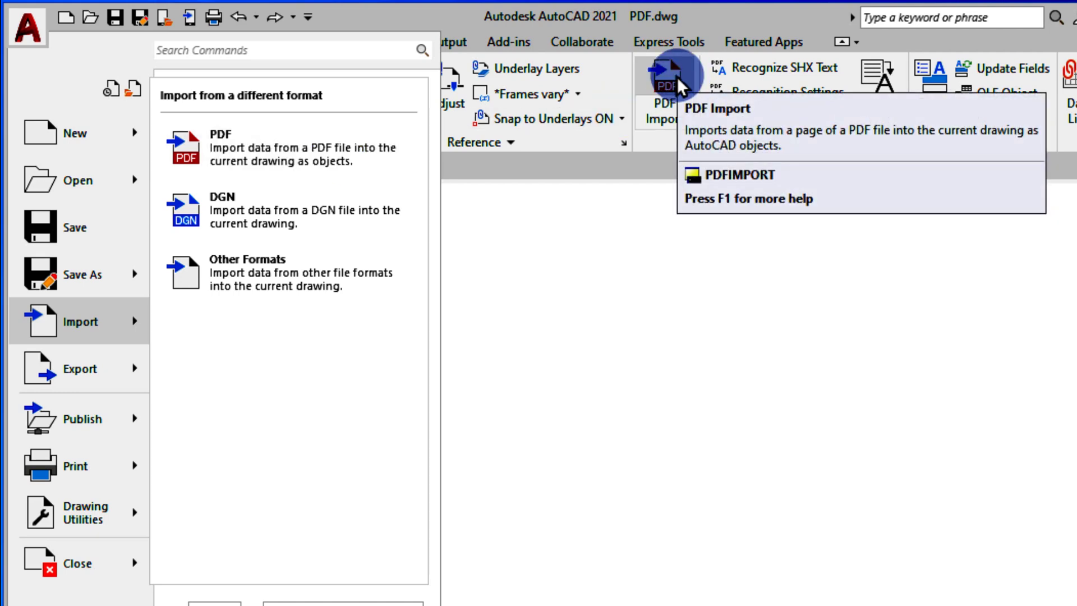
{"action": "left_click", "coordinate": [668, 150]}
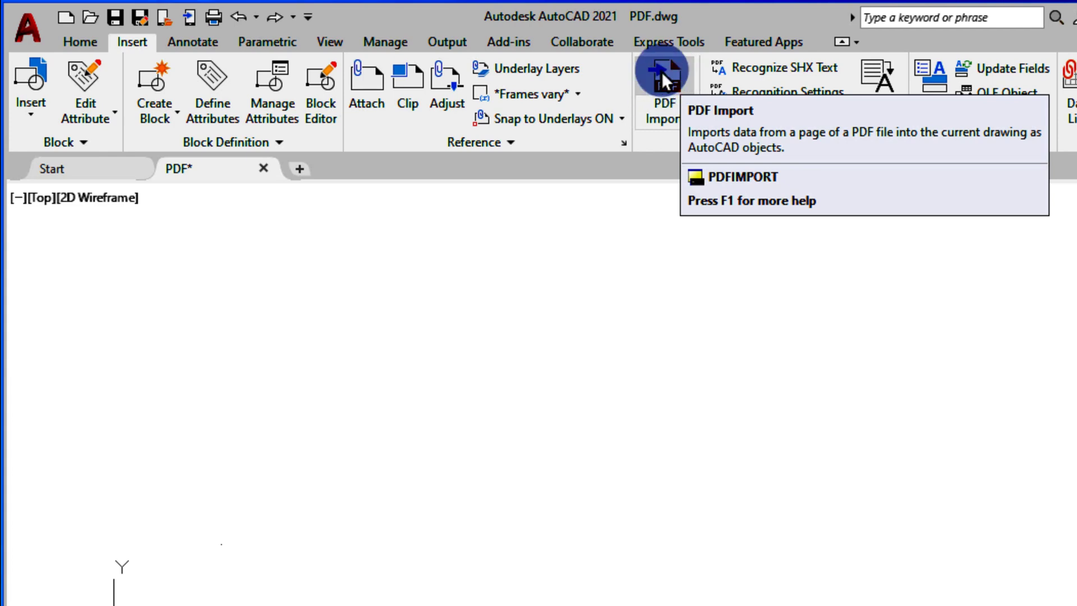
{"action": "left_click", "coordinate": [28, 25]}
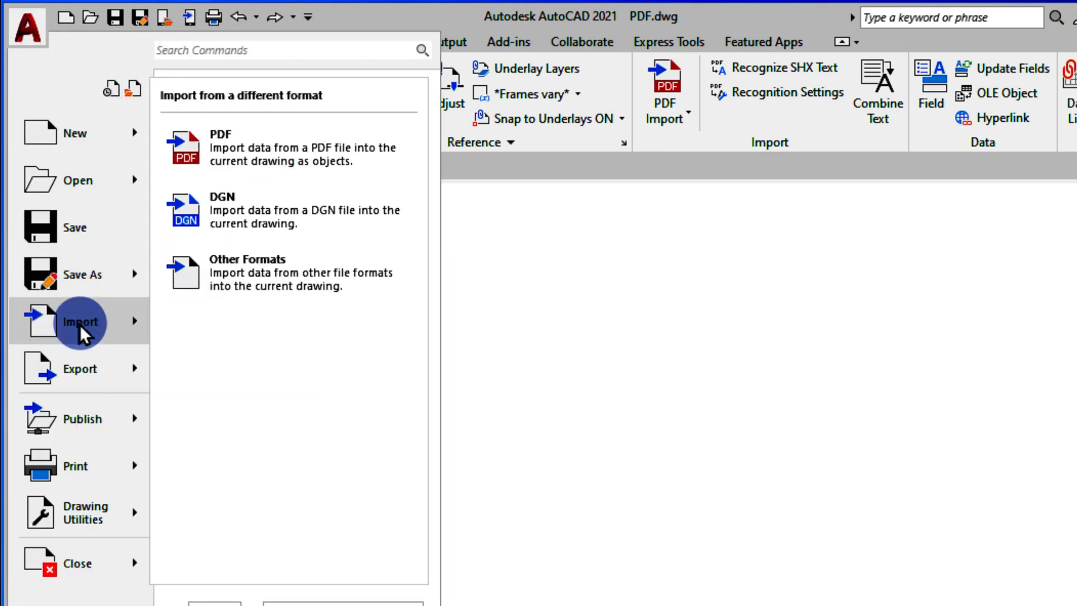
{"action": "left_click", "coordinate": [265, 138]}
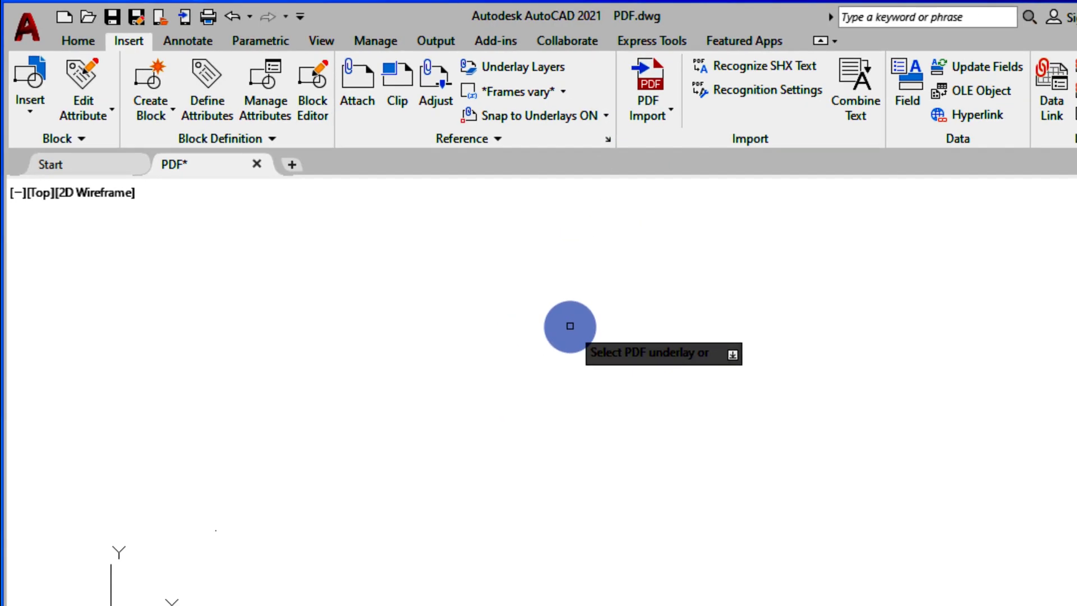
{"action": "key", "text": "Escape"}
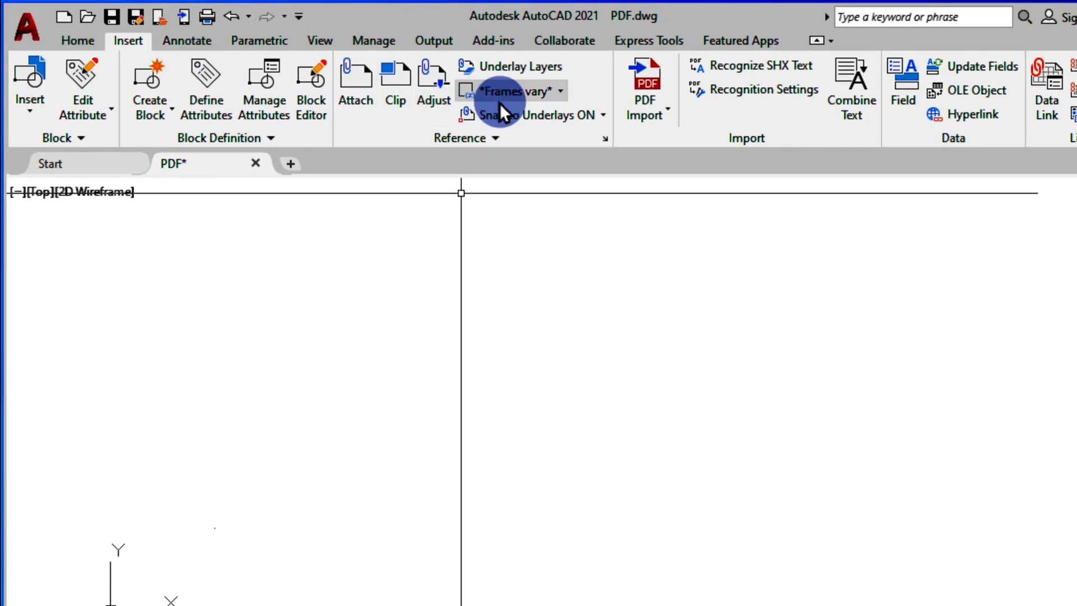
Start PDF Import and open the Vector PDF file from the PDFs folder.
{"action": "left_click", "coordinate": [655, 66]}
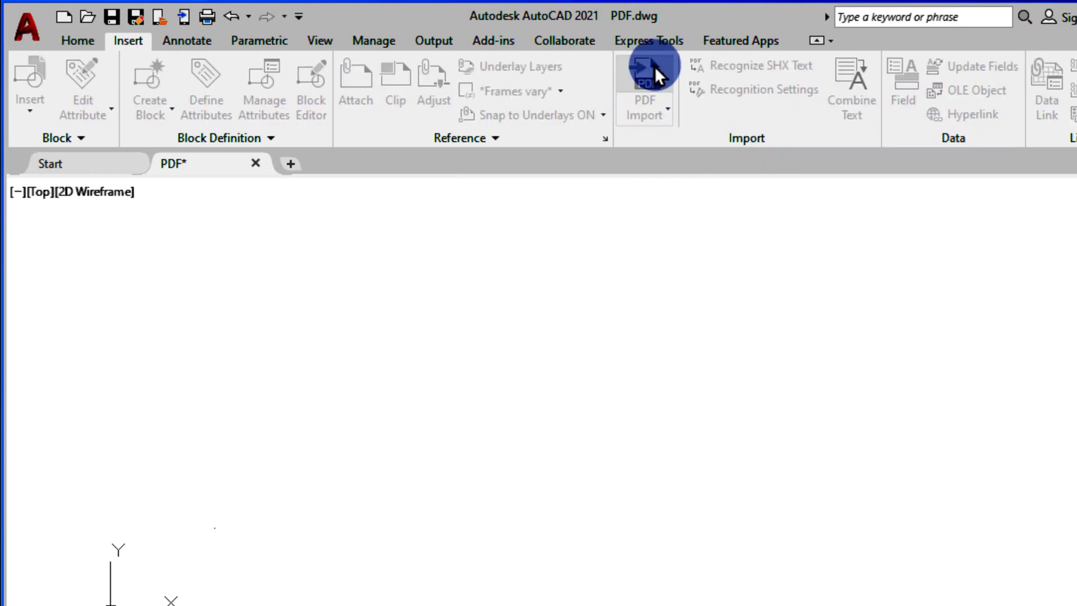
{"action": "left_click_drag", "start_coordinate": [650, 77], "coordinate": [486, 160]}
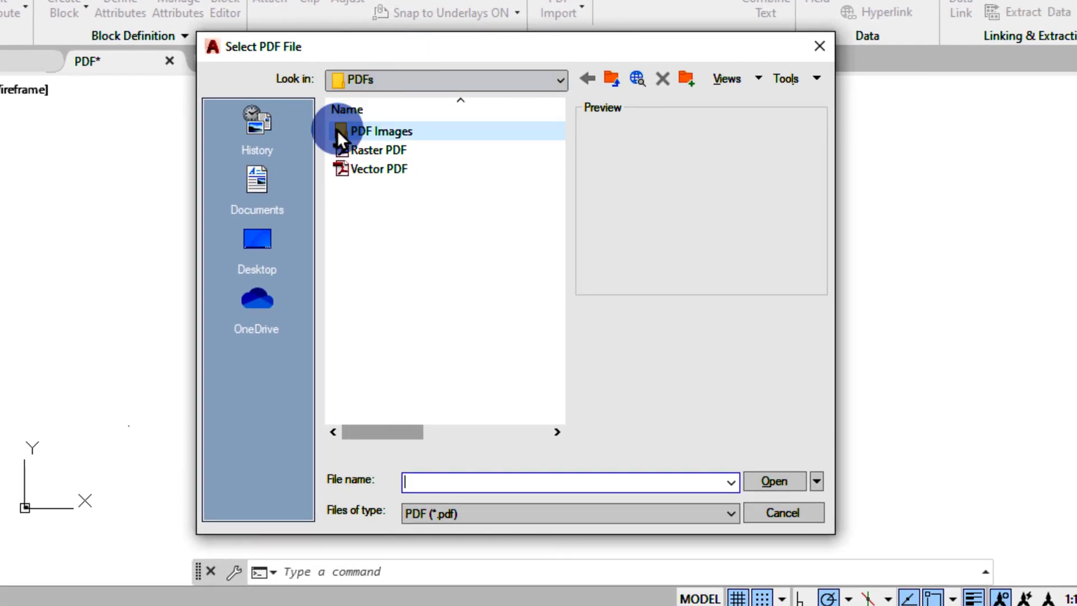
{"action": "left_click", "coordinate": [396, 168]}
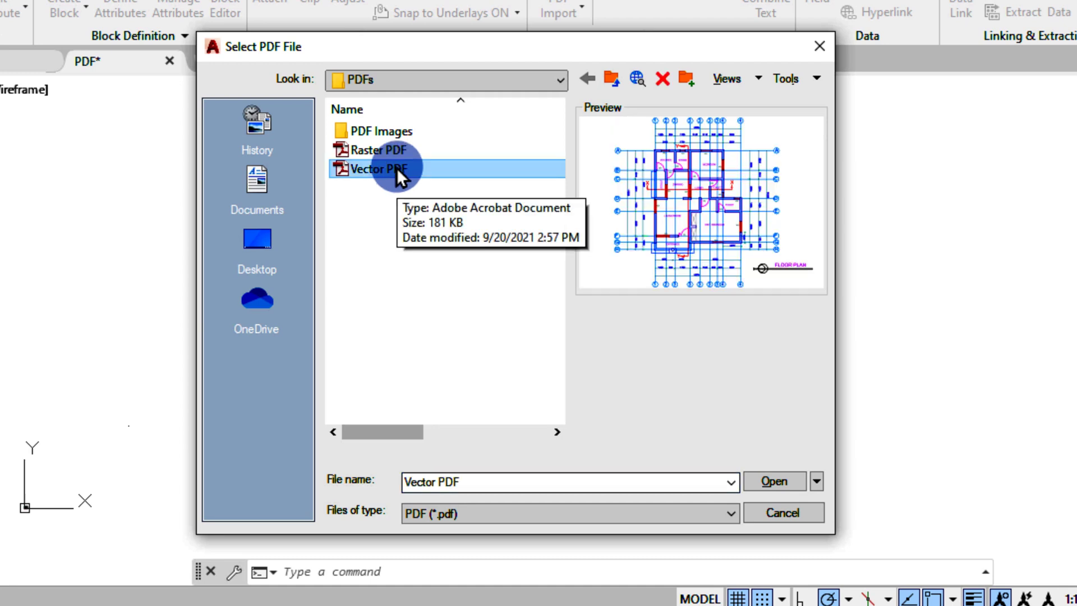
{"action": "left_click", "coordinate": [772, 480]}
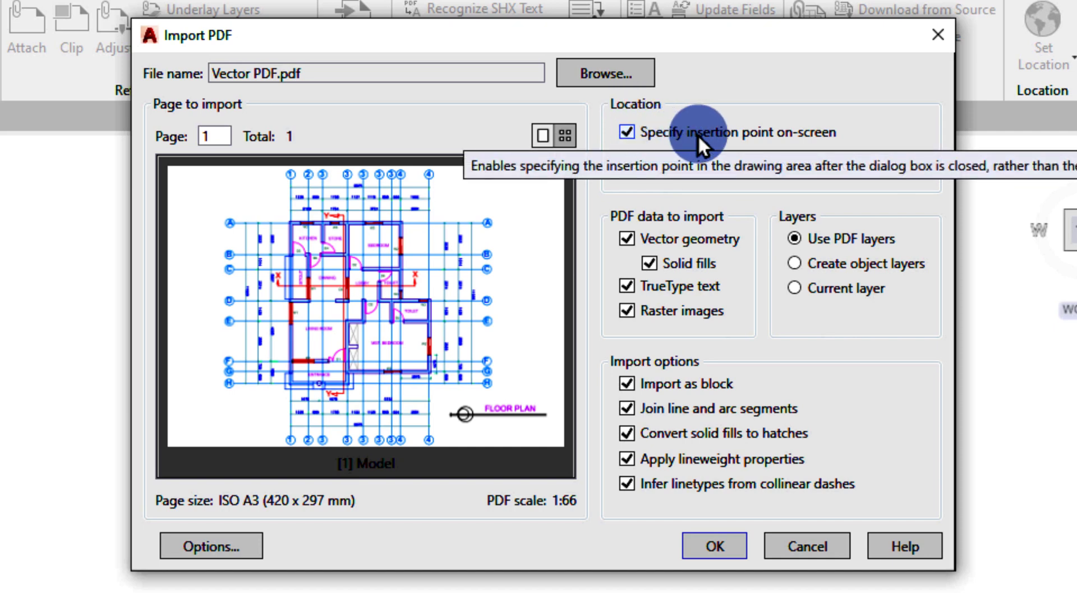
Toggle specifying the insertion point on-screen off and on, and try Current layer before returning to Use PDF layers.
{"action": "left_click", "coordinate": [624, 132]}
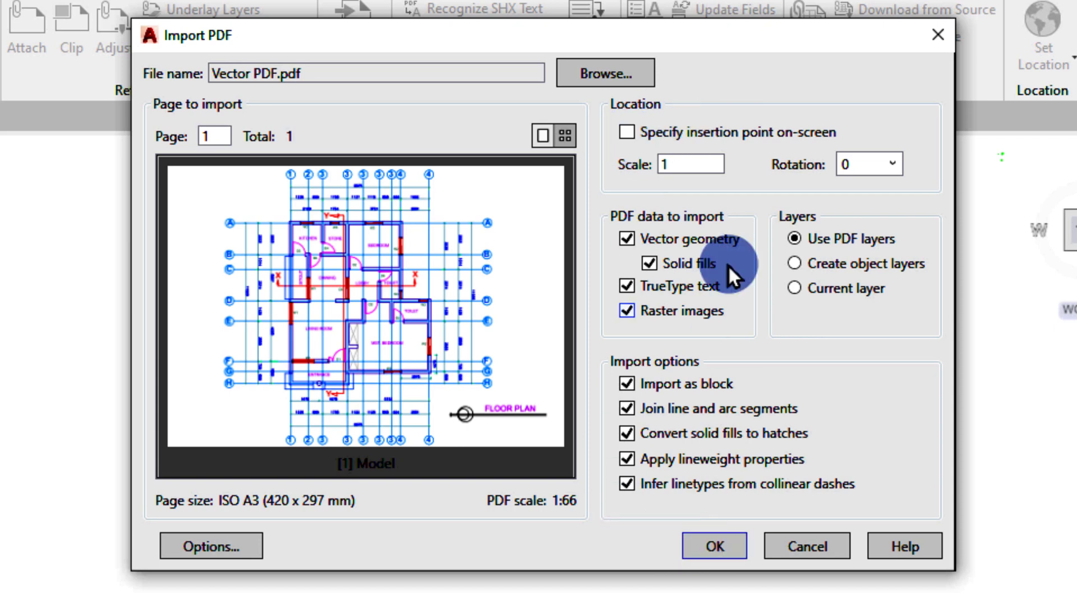
{"action": "left_click", "coordinate": [628, 132]}
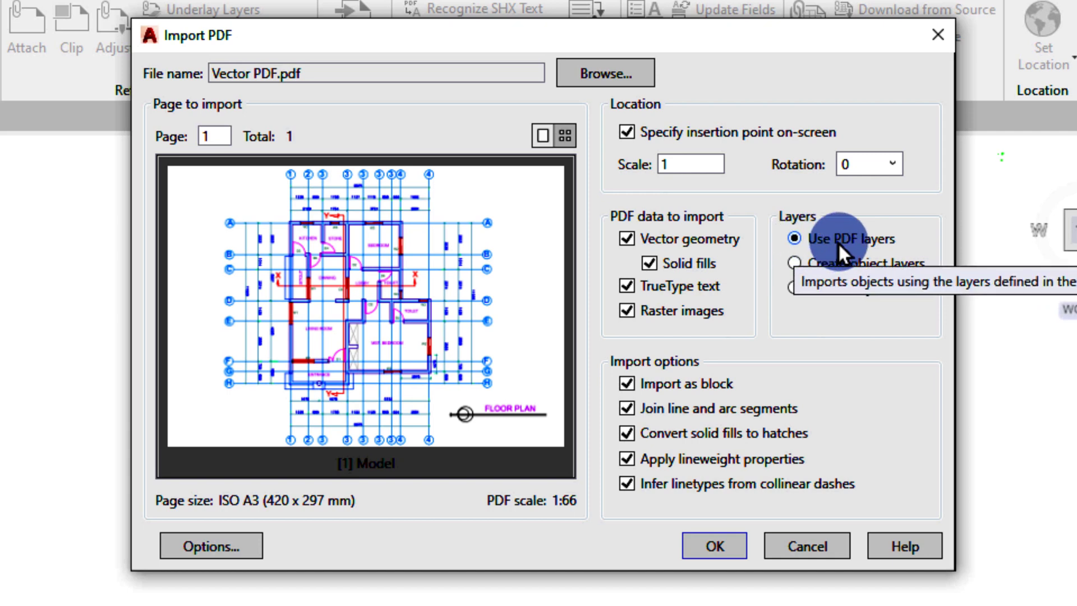
{"action": "key", "text": "Up"}
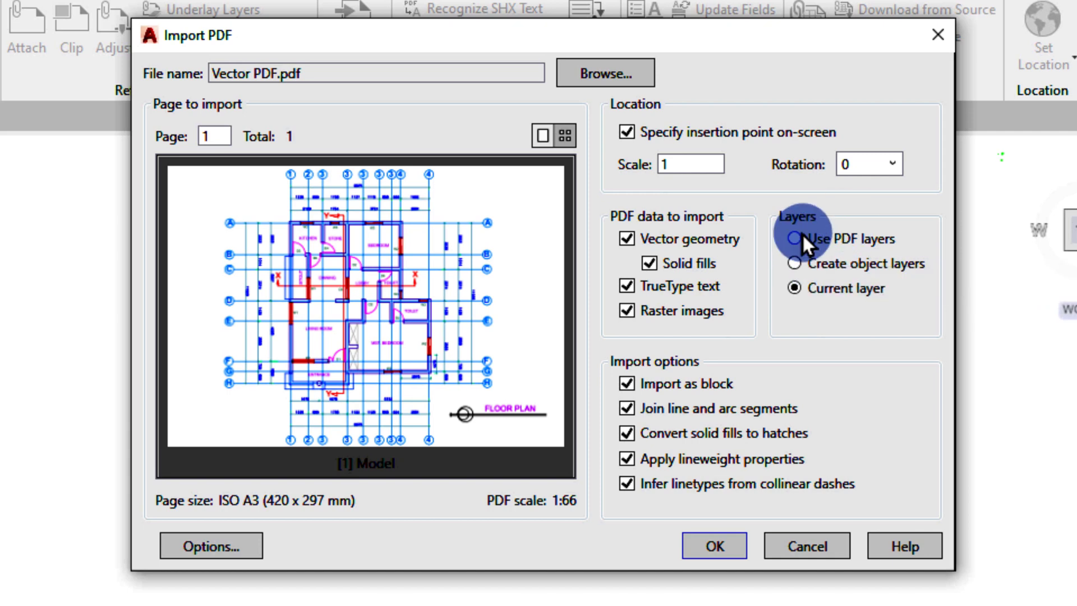
{"action": "left_click", "coordinate": [795, 240]}
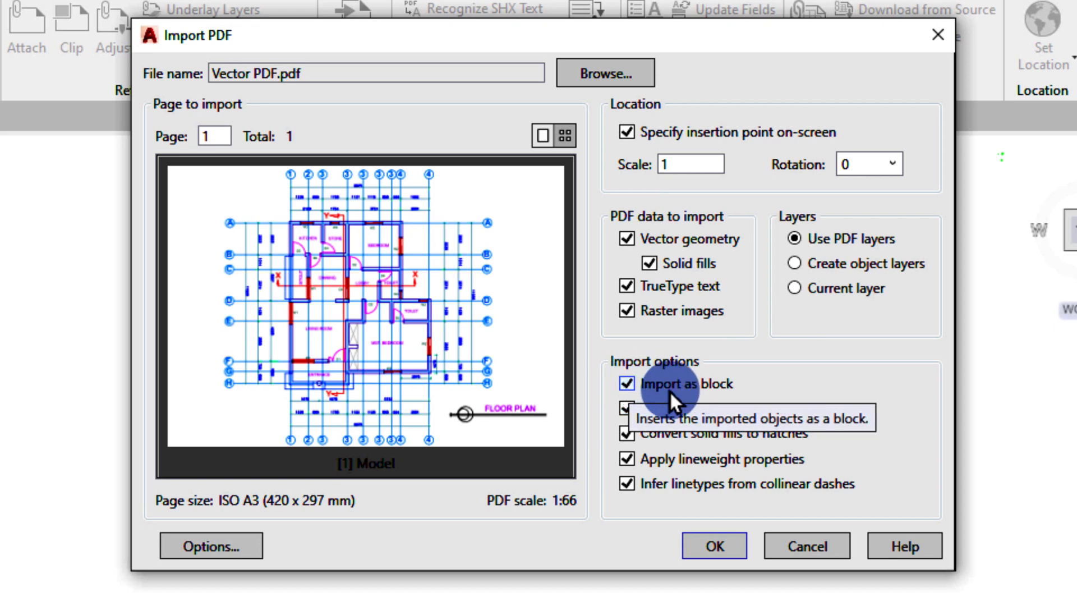
Turn off Import as block and import the floor plan, placing it on-screen at about 2039970, 615390.
{"action": "left_click", "coordinate": [627, 384]}
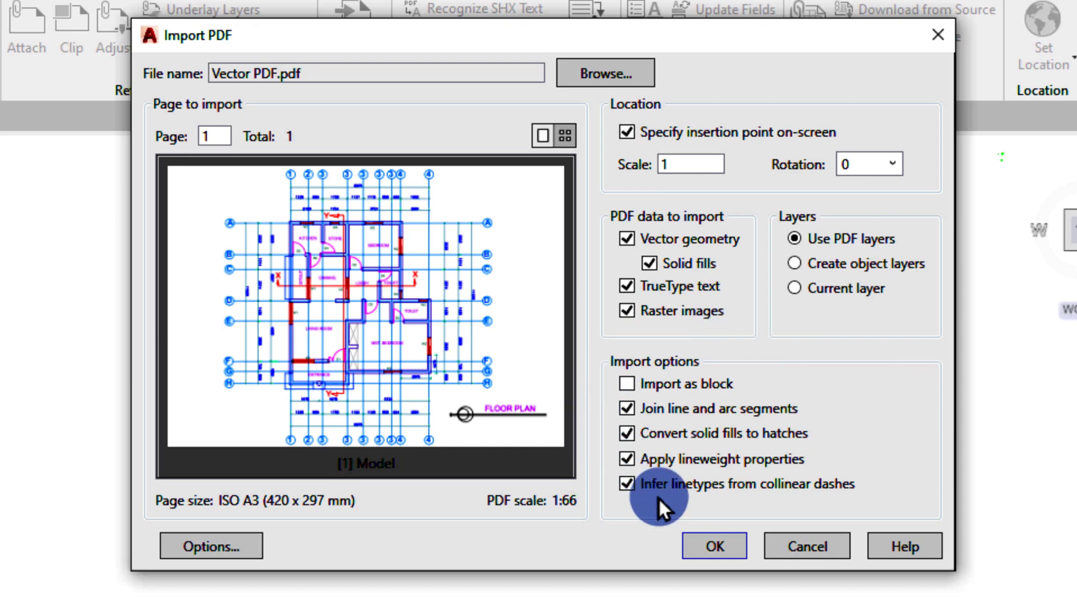
{"action": "left_click", "coordinate": [695, 544]}
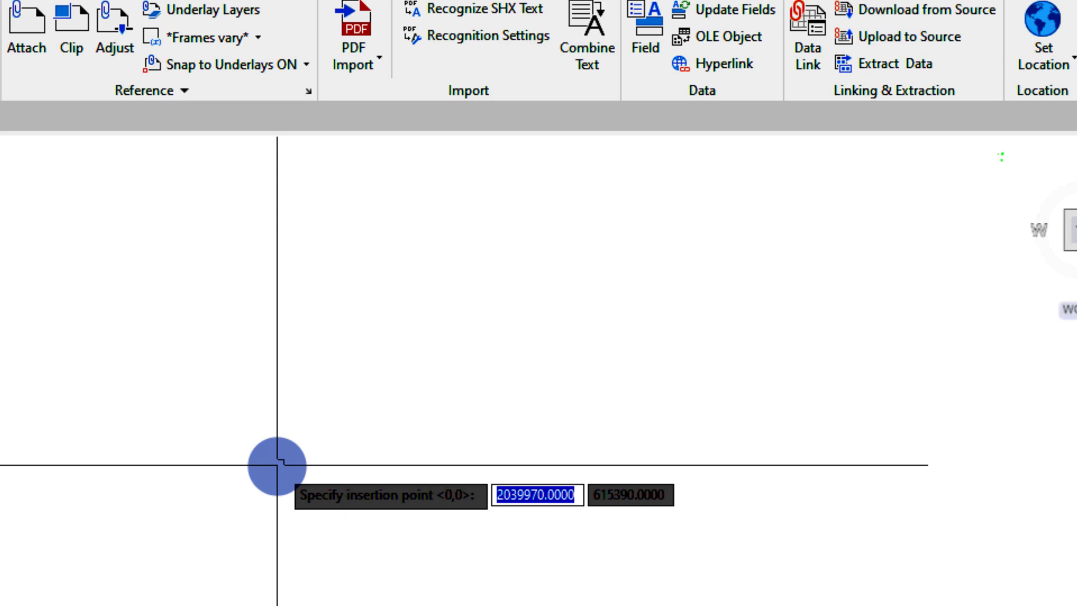
{"action": "left_click", "coordinate": [277, 465]}
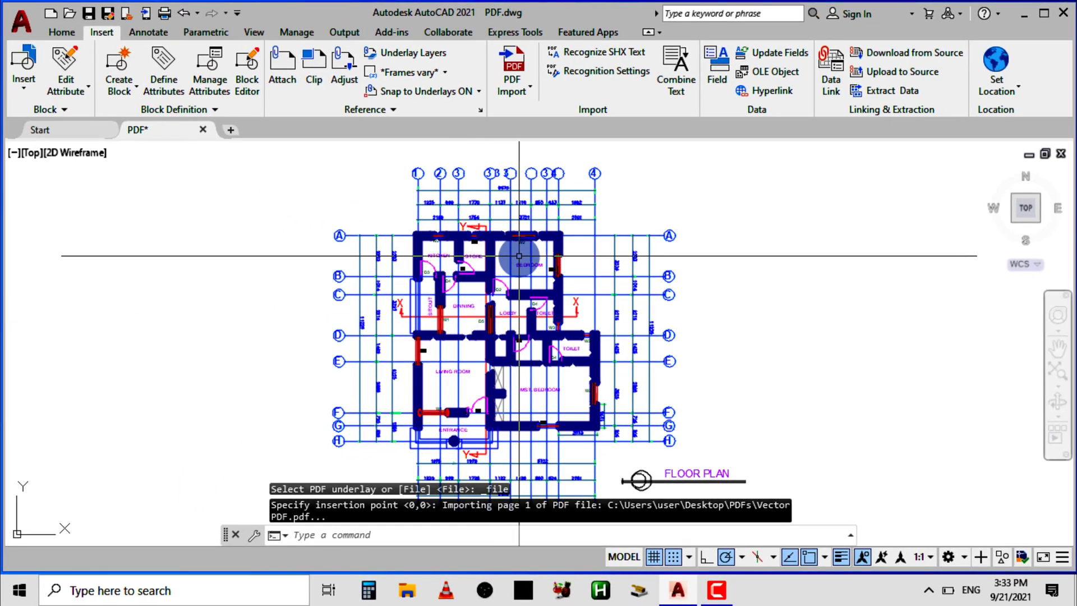
{"action": "scroll", "coordinate": [529, 241], "scroll_direction": "up", "scroll_amount": 4}
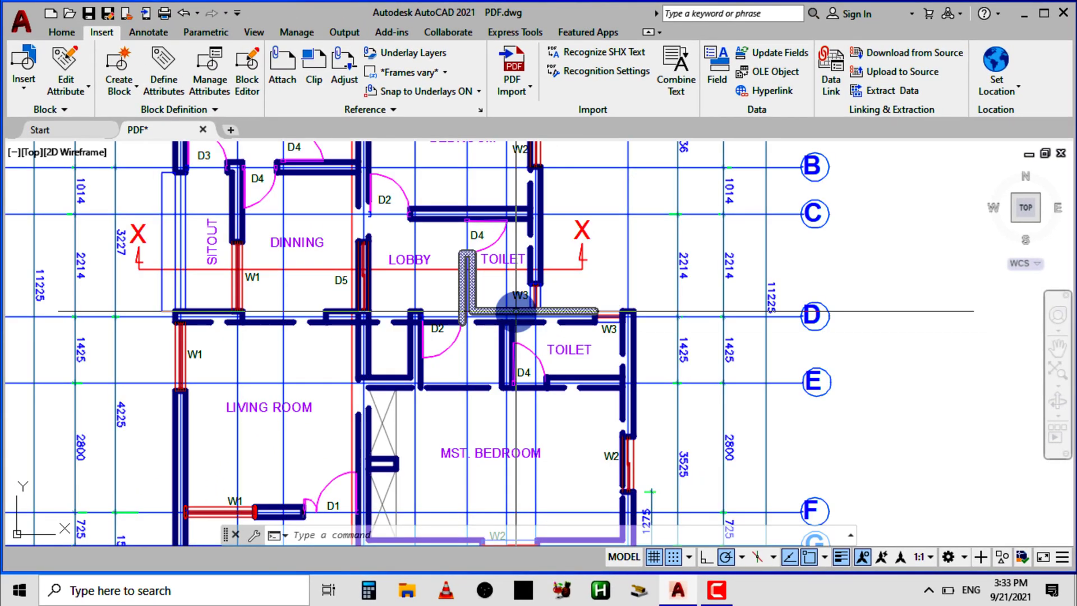
Examine the imported floor plan as a whole and up close around the master bedroom and toilet outer wall.
{"action": "scroll", "coordinate": [513, 309], "scroll_direction": "down", "scroll_amount": 6}
{"action": "scroll", "coordinate": [534, 406], "scroll_direction": "up", "scroll_amount": 5}
{"action": "scroll", "coordinate": [499, 403], "scroll_direction": "down", "scroll_amount": 4}
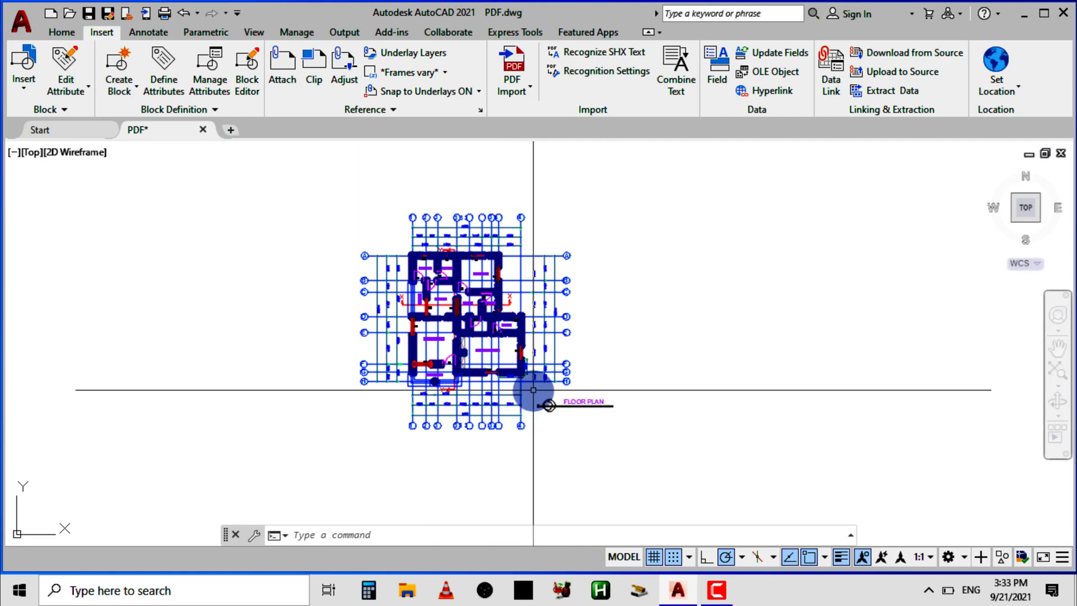
{"action": "scroll", "coordinate": [538, 368], "scroll_direction": "up", "scroll_amount": 2}
{"action": "scroll", "coordinate": [540, 366], "scroll_direction": "up", "scroll_amount": 4}
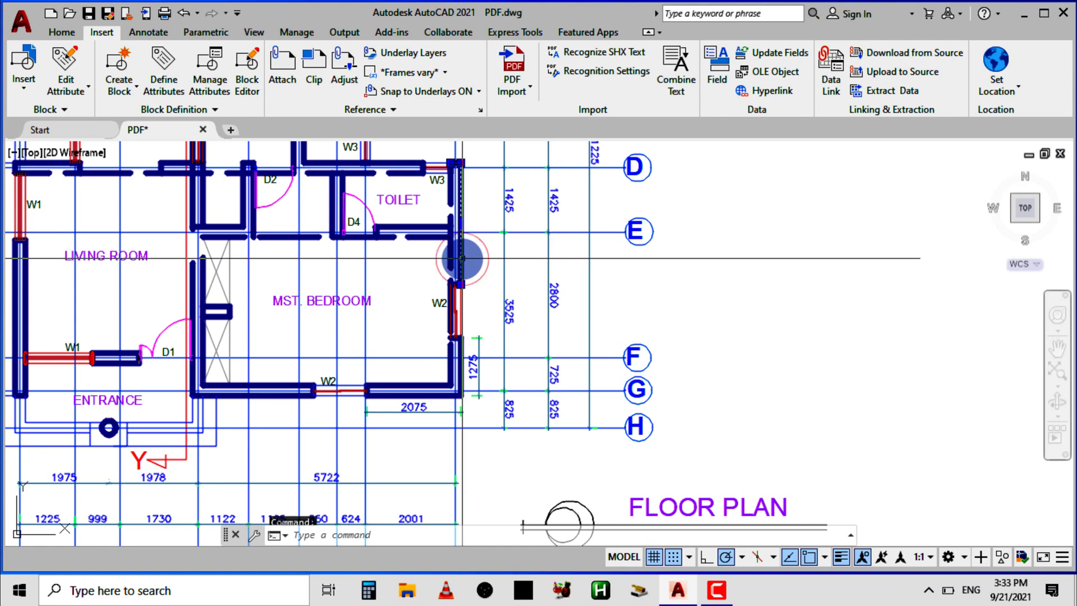
{"action": "scroll", "coordinate": [470, 279], "scroll_direction": "down", "scroll_amount": 7}
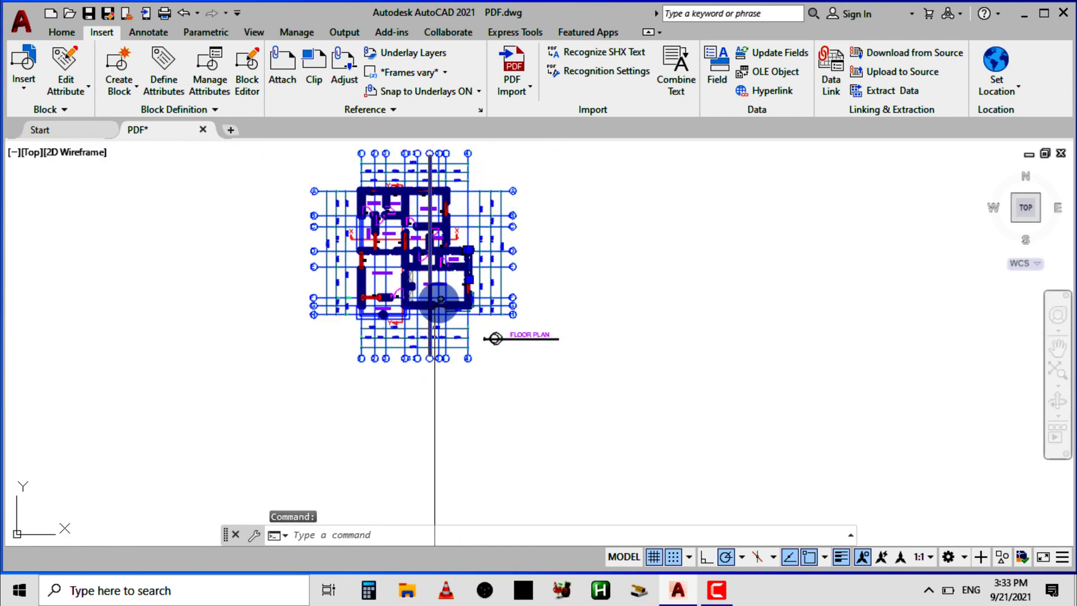
{"action": "scroll", "coordinate": [506, 247], "scroll_direction": "up", "scroll_amount": 5}
{"action": "scroll", "coordinate": [449, 222], "scroll_direction": "up", "scroll_amount": 4}
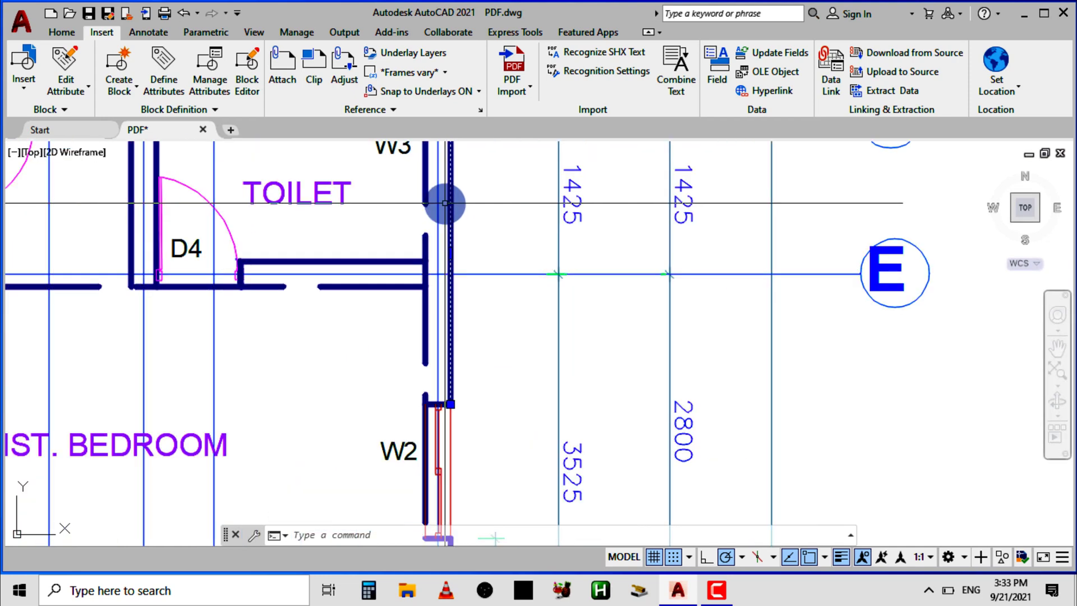
Select several wall lines around the toilet beside the master bedroom and the TOILET label to check that they are separate objects.
{"action": "left_click", "coordinate": [392, 268]}
{"action": "left_click", "coordinate": [390, 252]}
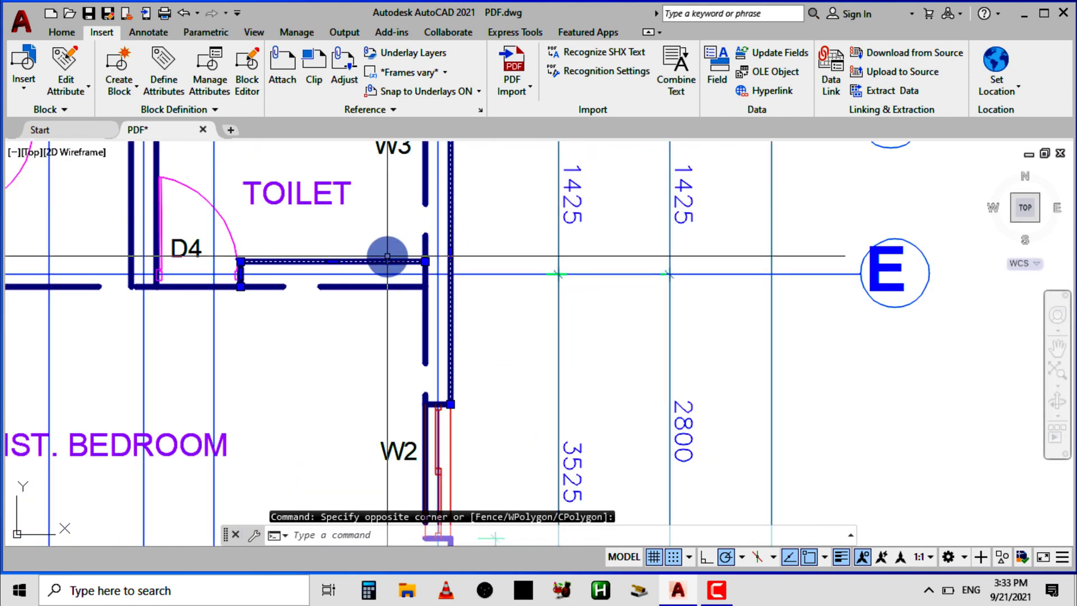
{"action": "left_click", "coordinate": [342, 285]}
{"action": "left_click", "coordinate": [339, 284]}
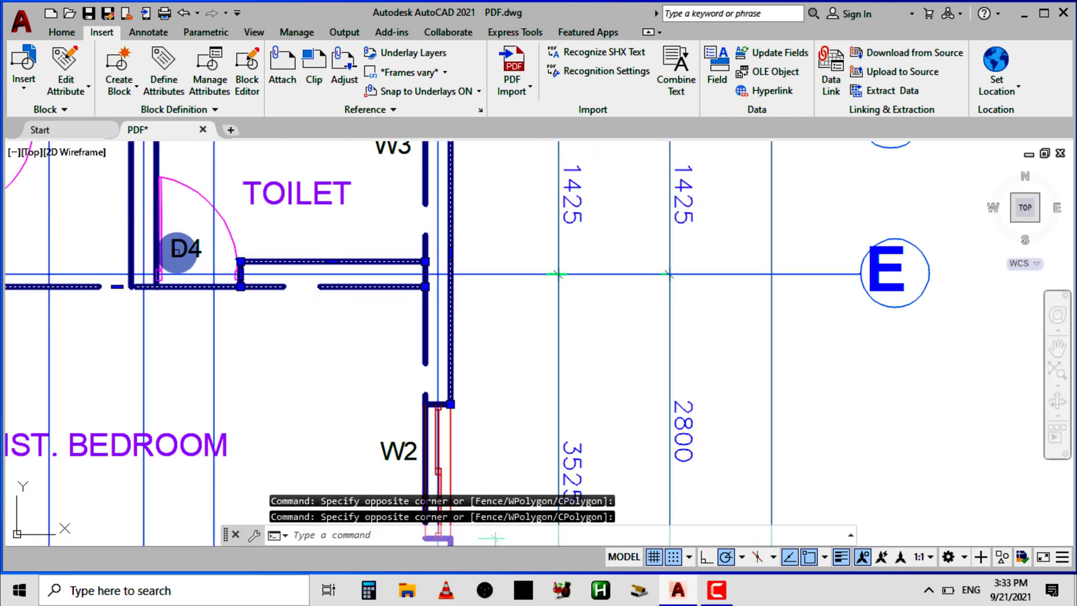
{"action": "left_click", "coordinate": [155, 208]}
{"action": "left_click", "coordinate": [140, 204]}
{"action": "left_click", "coordinate": [120, 173]}
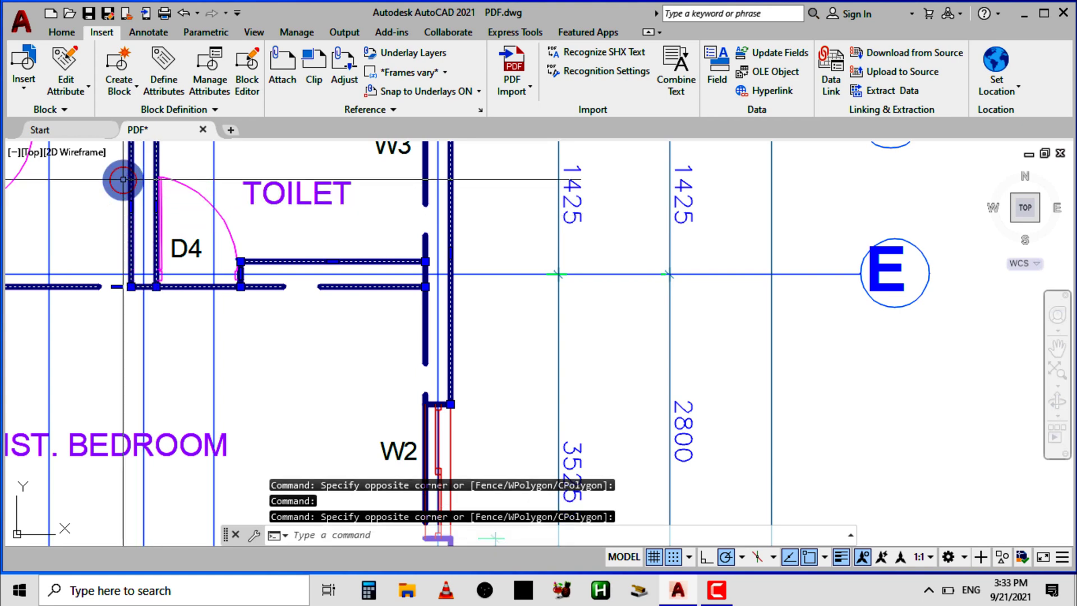
{"action": "left_click", "coordinate": [308, 199]}
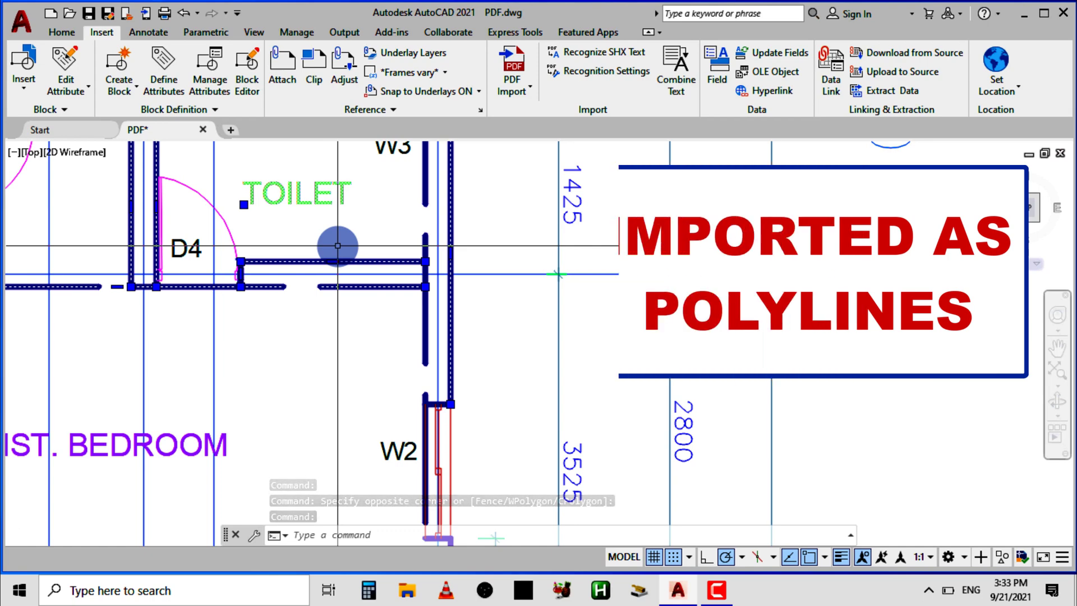
{"action": "scroll", "coordinate": [338, 245], "scroll_direction": "down", "scroll_amount": 5}
{"action": "scroll", "coordinate": [288, 295], "scroll_direction": "down", "scroll_amount": 3}
{"action": "scroll", "coordinate": [286, 296], "scroll_direction": "up", "scroll_amount": 6}
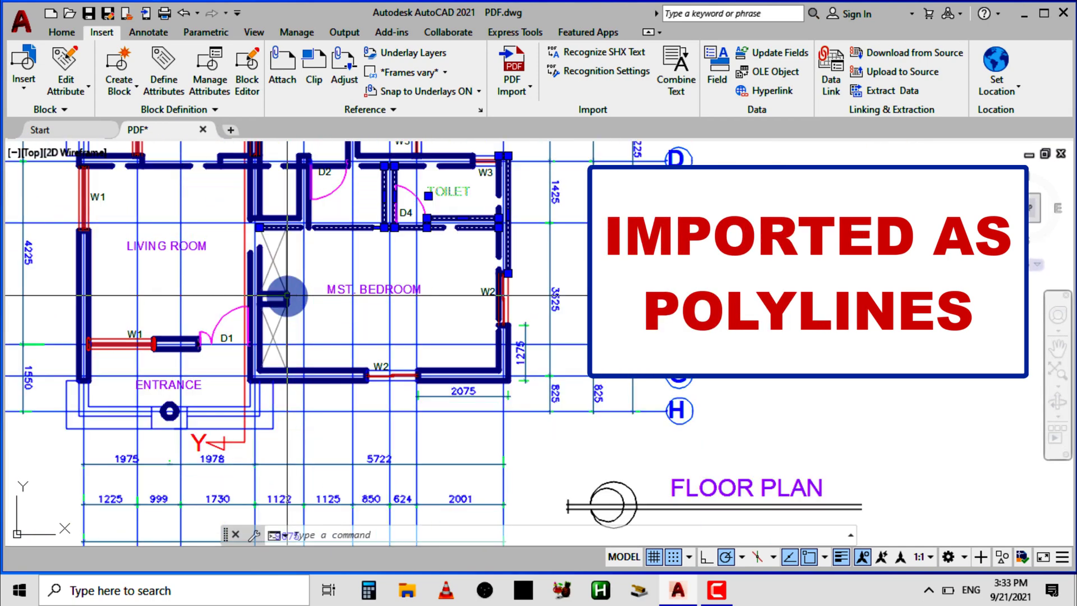
{"action": "scroll", "coordinate": [287, 295], "scroll_direction": "up", "scroll_amount": 3}
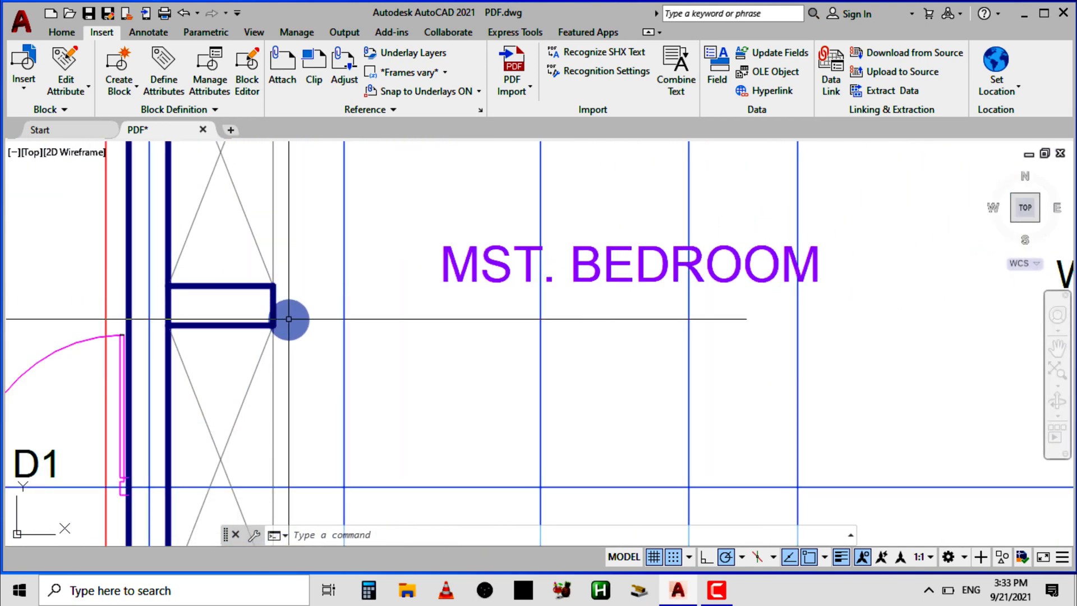
{"action": "scroll", "coordinate": [290, 313], "scroll_direction": "down", "scroll_amount": 2}
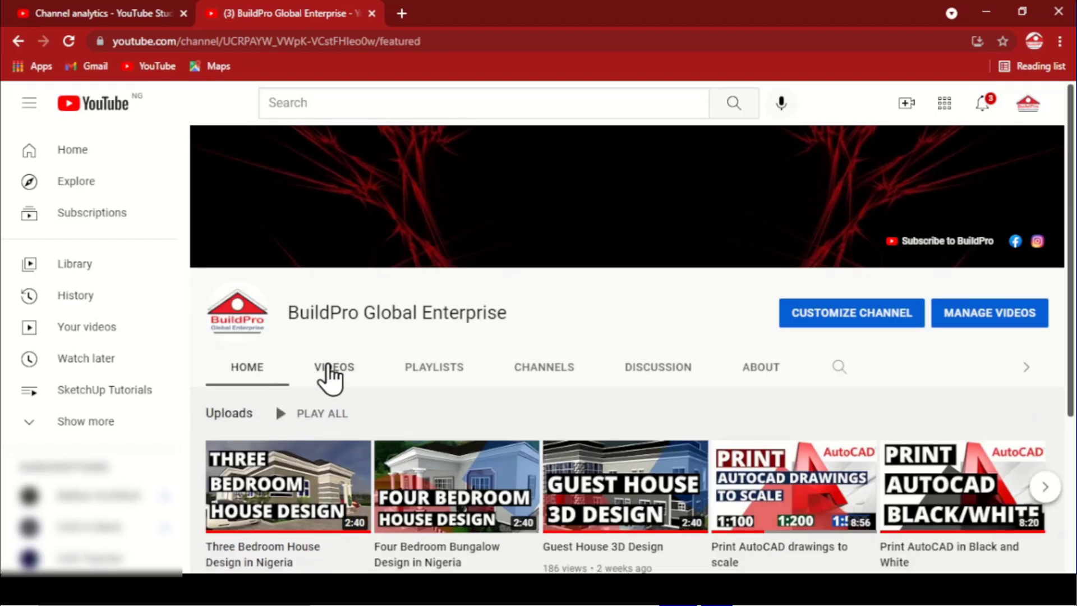
Show the uploaded videos of the BuildPro Global Enterprise YouTube channel in the browser and look through them.
{"action": "left_click", "coordinate": [329, 373]}
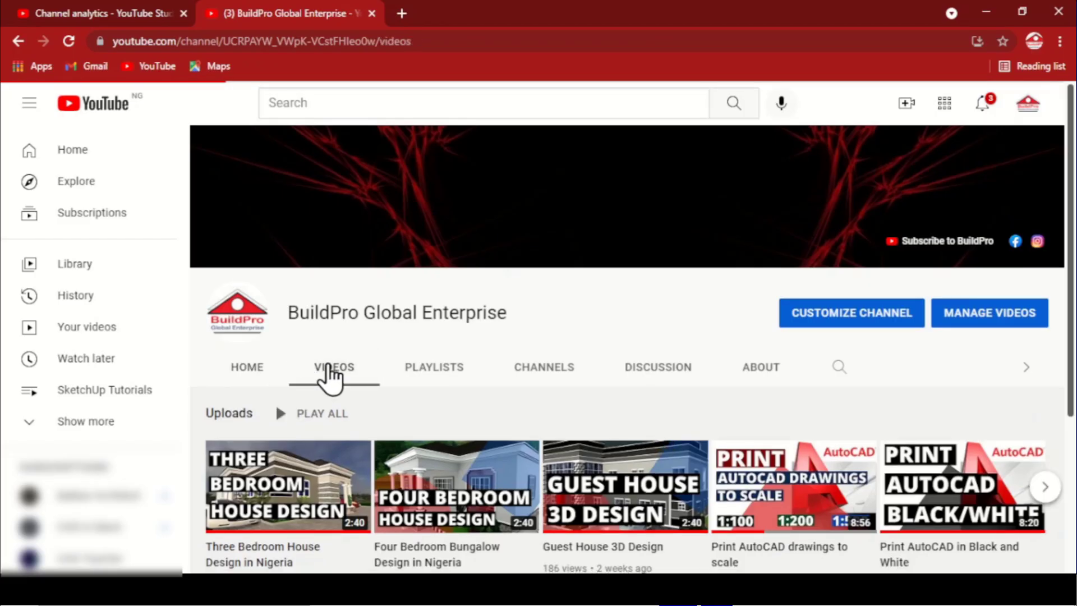
{"action": "scroll", "coordinate": [349, 378], "scroll_direction": "down", "scroll_amount": 4}
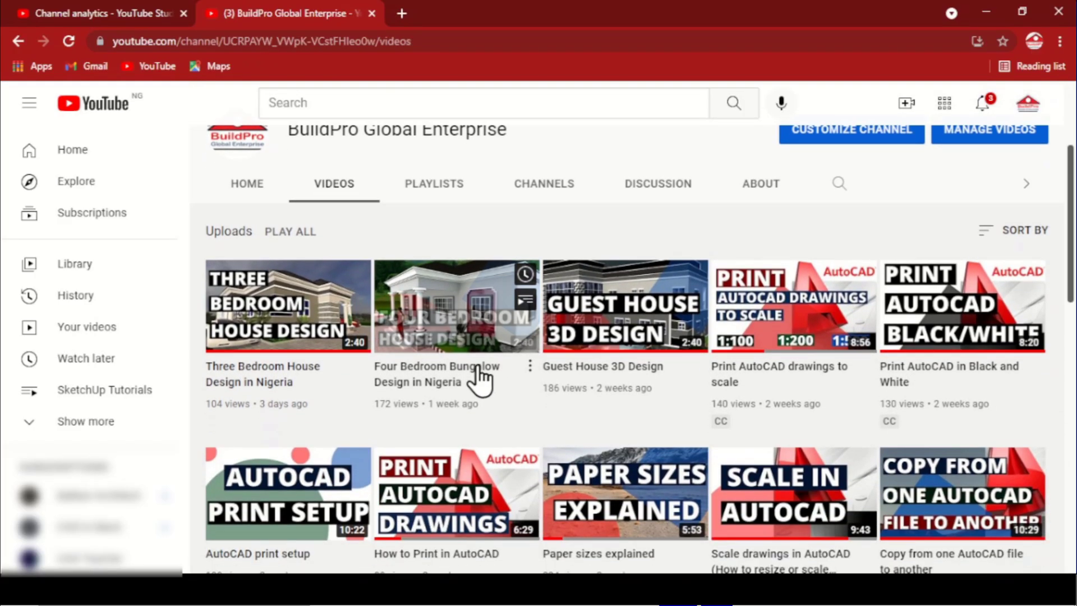
{"action": "scroll", "coordinate": [506, 369], "scroll_direction": "down", "scroll_amount": 5}
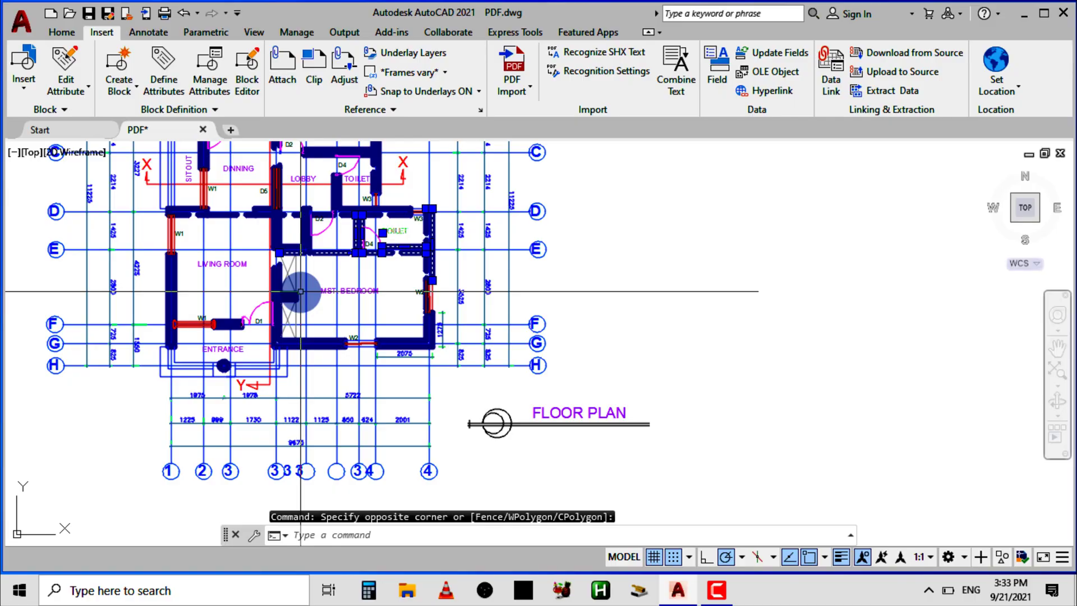
Clear the selection in the AutoCAD drawing, start the IMPORT command and open the Vector PDF file from the PDFs folder.
{"action": "key", "text": "Escape"}
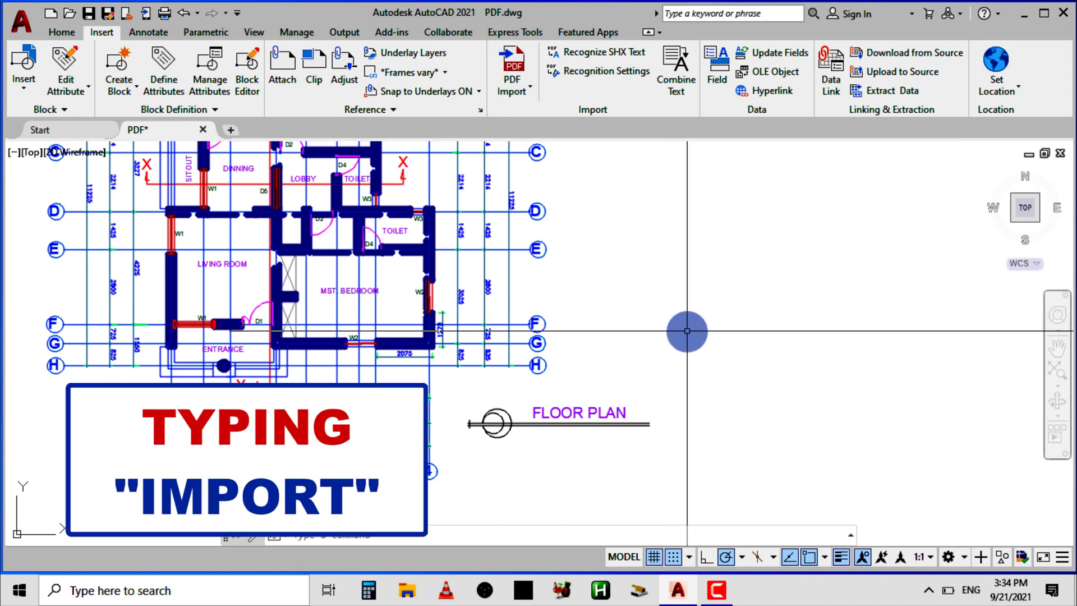
{"action": "type", "text": "IMPoRT"}
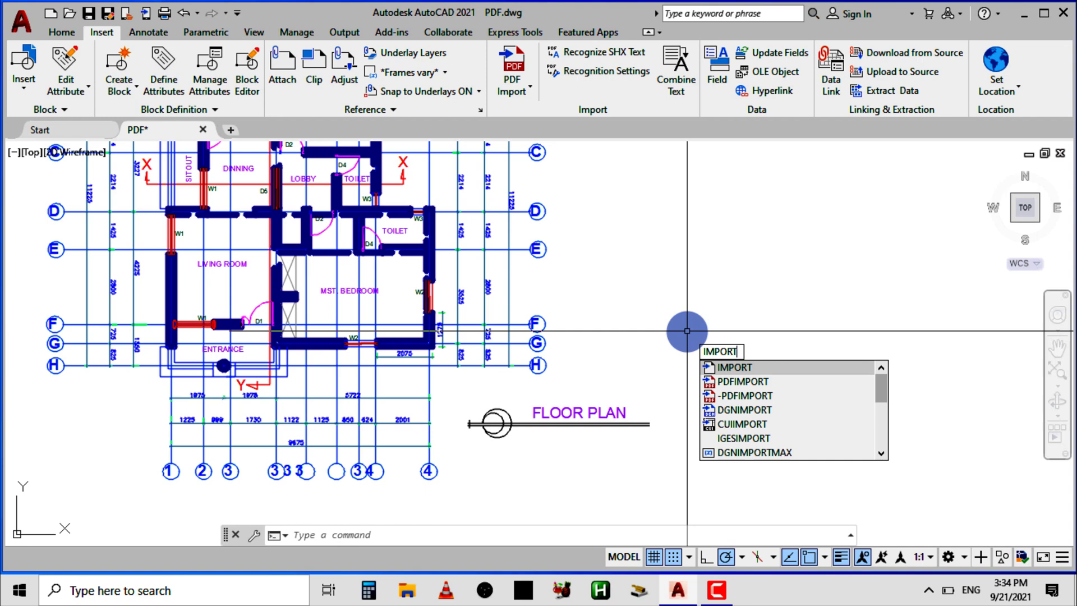
{"action": "key", "text": "Return"}
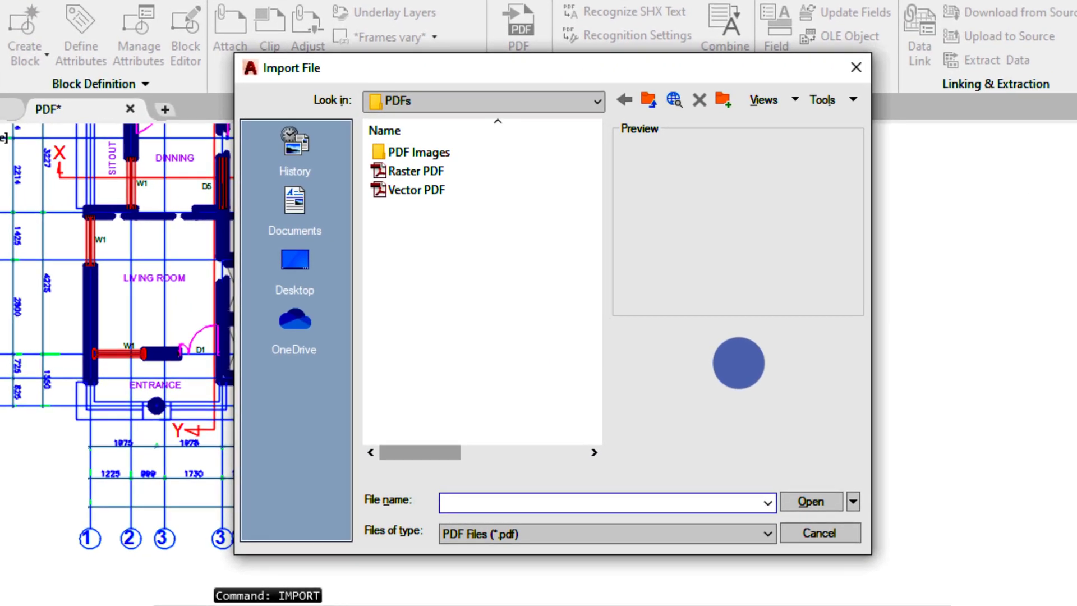
{"action": "left_click", "coordinate": [426, 187]}
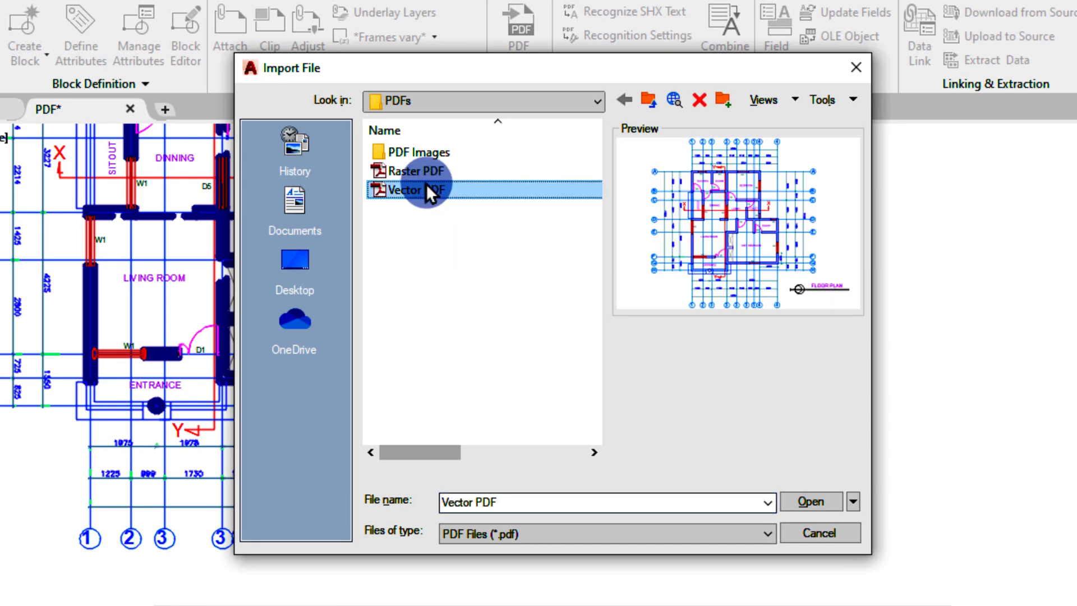
{"action": "left_click", "coordinate": [810, 500]}
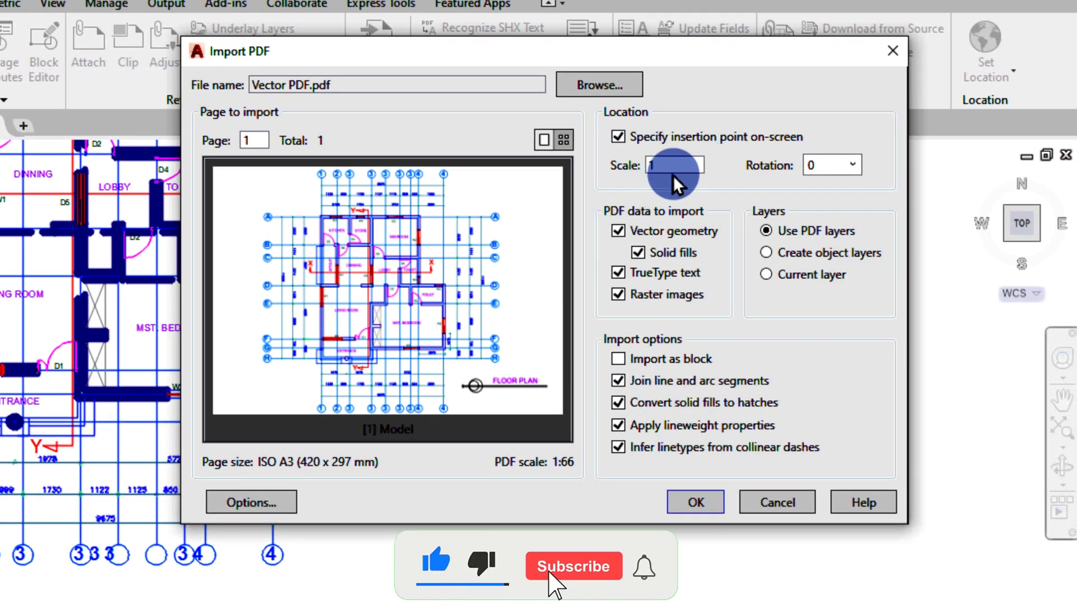
Turn on Import as block and import the floor plan, placing it on-screen beside the first plan at about 2072320, 617640.
{"action": "left_click", "coordinate": [636, 365]}
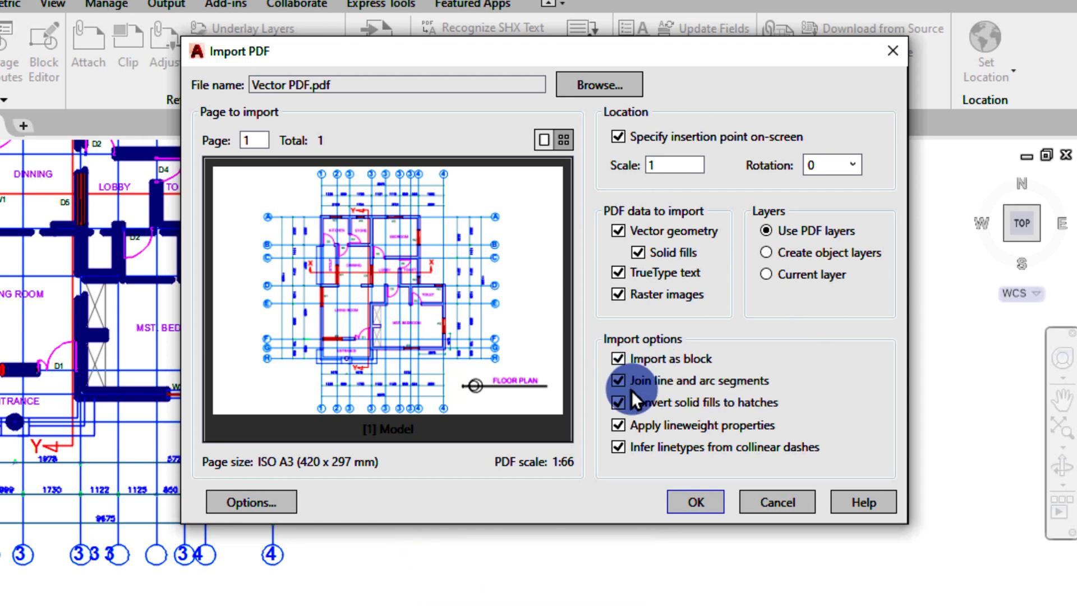
{"action": "left_click", "coordinate": [679, 501]}
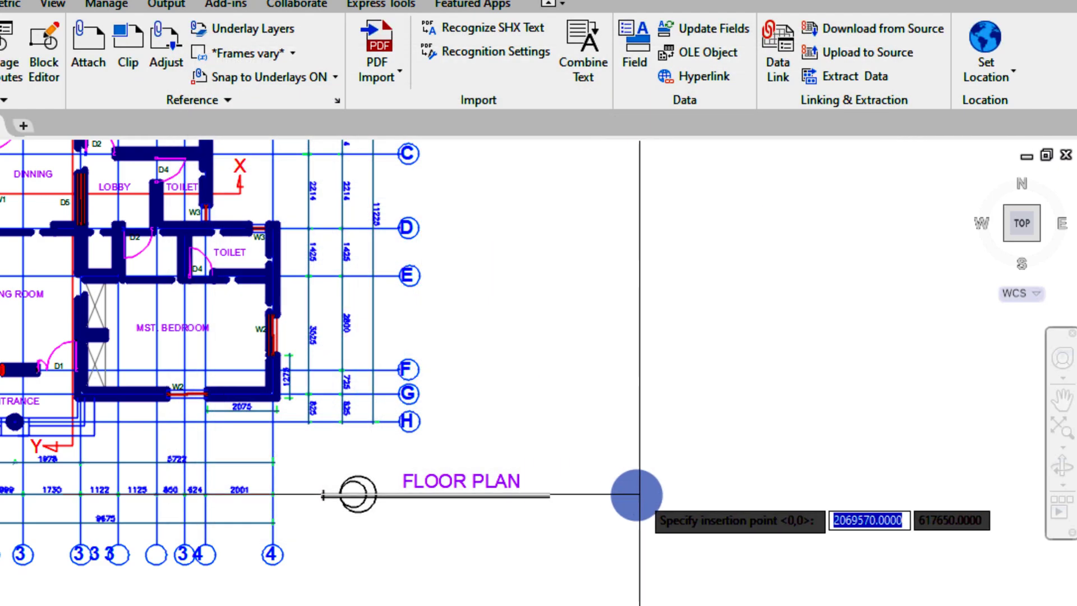
{"action": "scroll", "coordinate": [629, 493], "scroll_direction": "down", "scroll_amount": 3}
{"action": "middle_click_drag", "start_coordinate": [585, 493], "coordinate": [416, 494]}
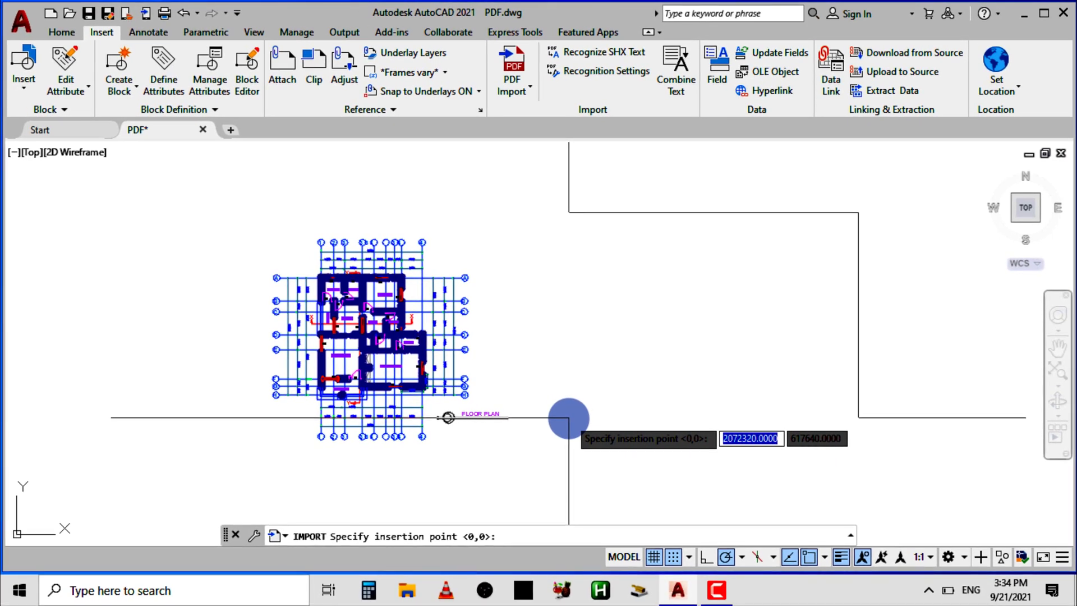
{"action": "left_click", "coordinate": [569, 417]}
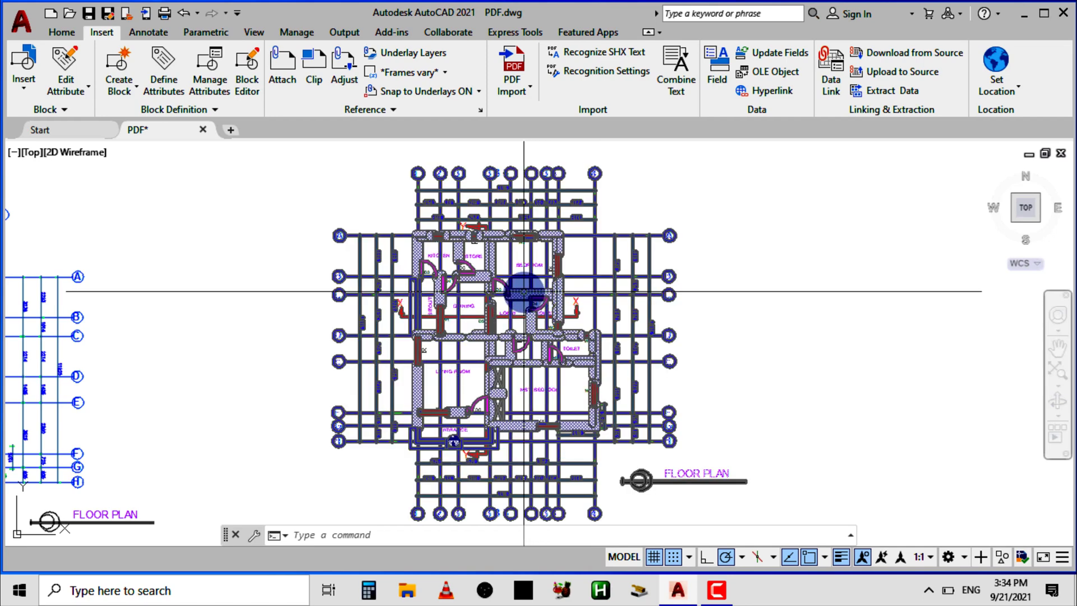
Check the object type of the second floor plan and select it as a single block reference.
{"action": "mouse_move", "coordinate": [524, 291]}
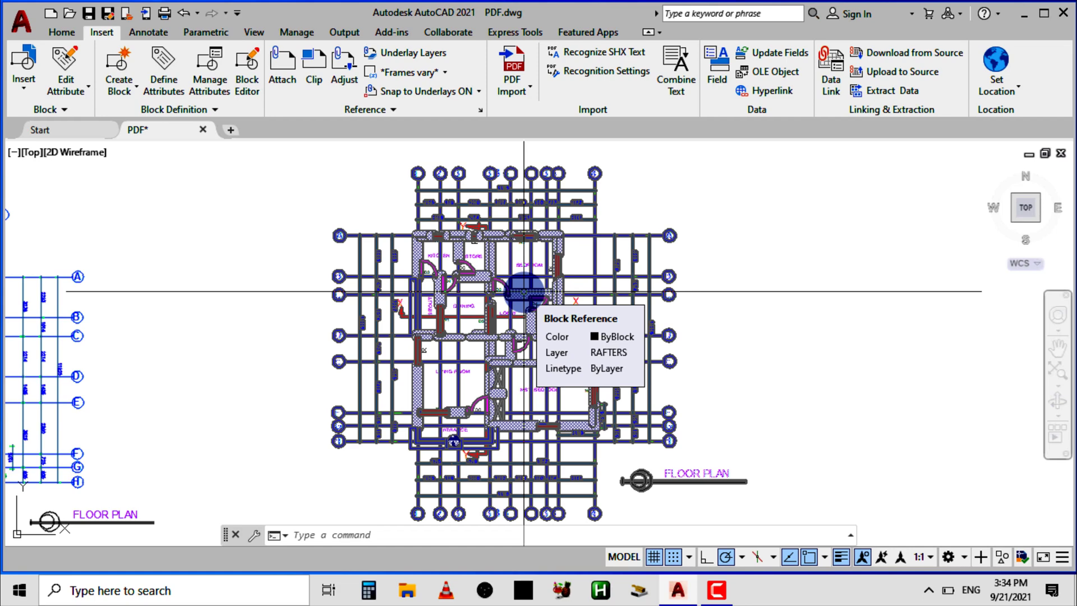
{"action": "left_click", "coordinate": [523, 292]}
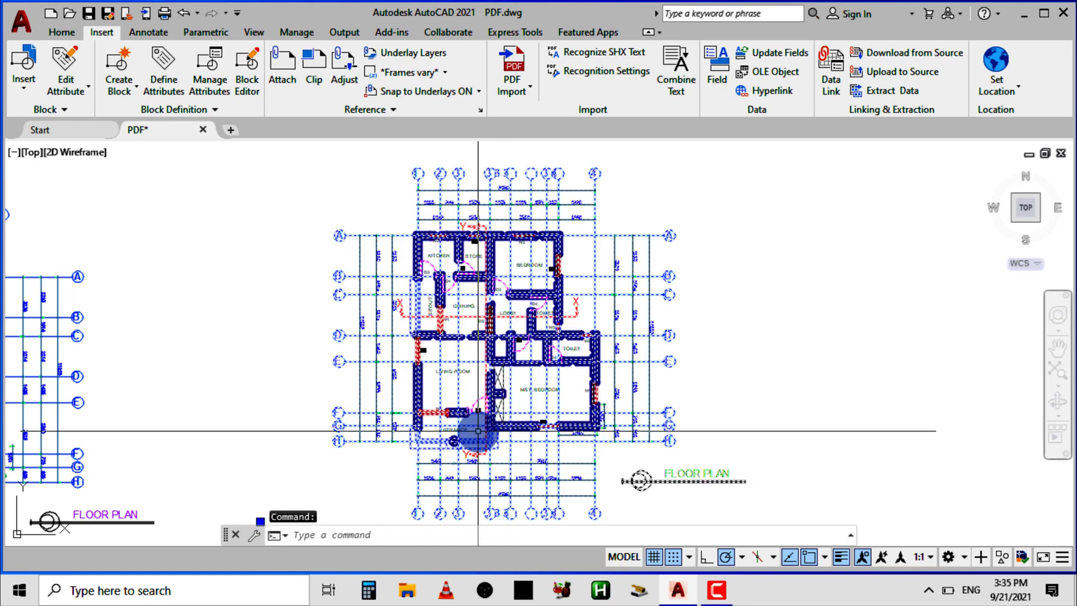
{"action": "scroll", "coordinate": [548, 373], "scroll_direction": "down", "scroll_amount": 3}
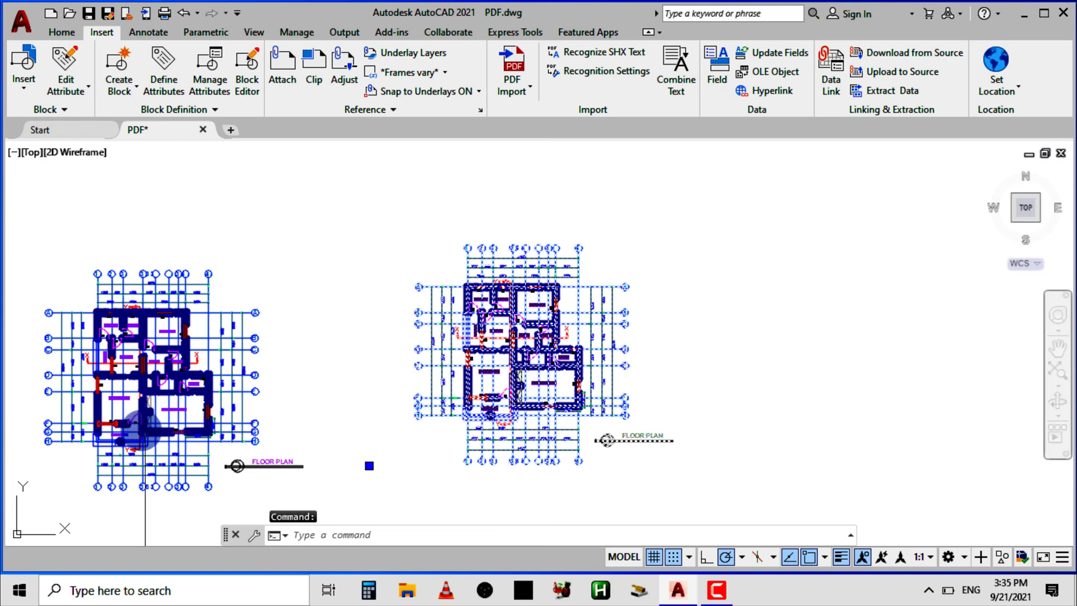
Select individual wall lines around the toilet and master bedroom in the first floor plan to compare it with the block.
{"action": "scroll", "coordinate": [143, 413], "scroll_direction": "up", "scroll_amount": 5}
{"action": "scroll", "coordinate": [143, 414], "scroll_direction": "up", "scroll_amount": 2}
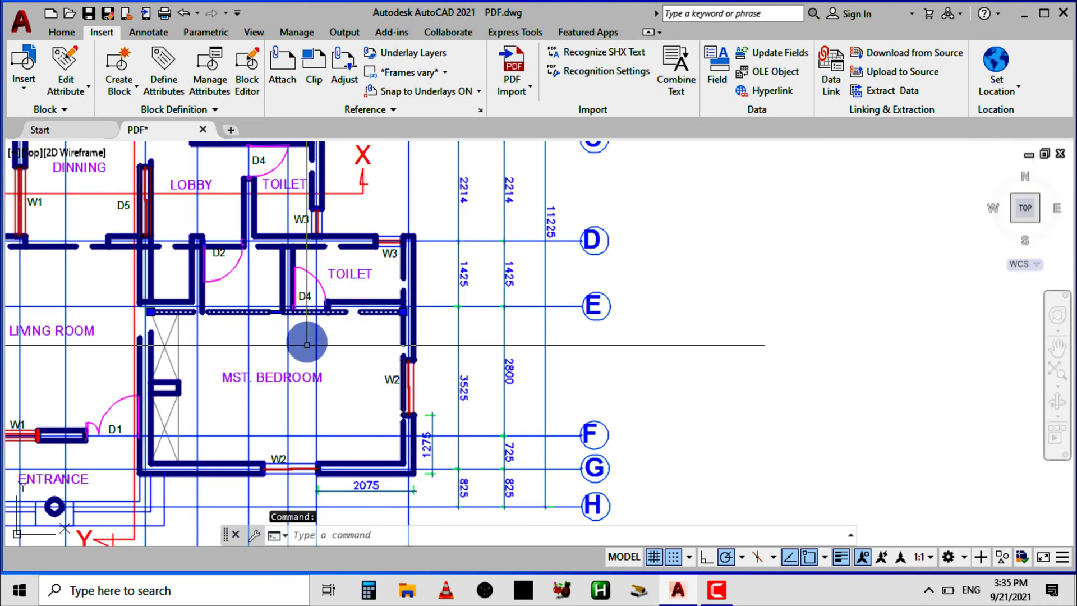
{"action": "left_click", "coordinate": [342, 303]}
{"action": "left_click", "coordinate": [343, 301]}
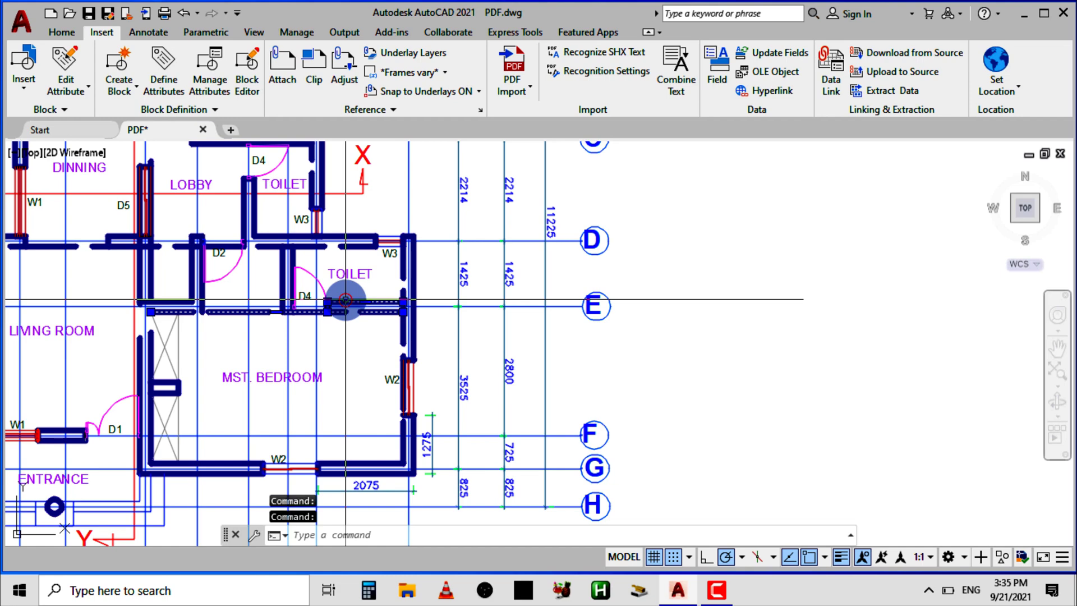
{"action": "left_click", "coordinate": [303, 245]}
Compare the selected objects of both floor plans and clear the selection.
{"action": "scroll", "coordinate": [303, 246], "scroll_direction": "down", "scroll_amount": 4}
{"action": "scroll", "coordinate": [176, 324], "scroll_direction": "down", "scroll_amount": 2}
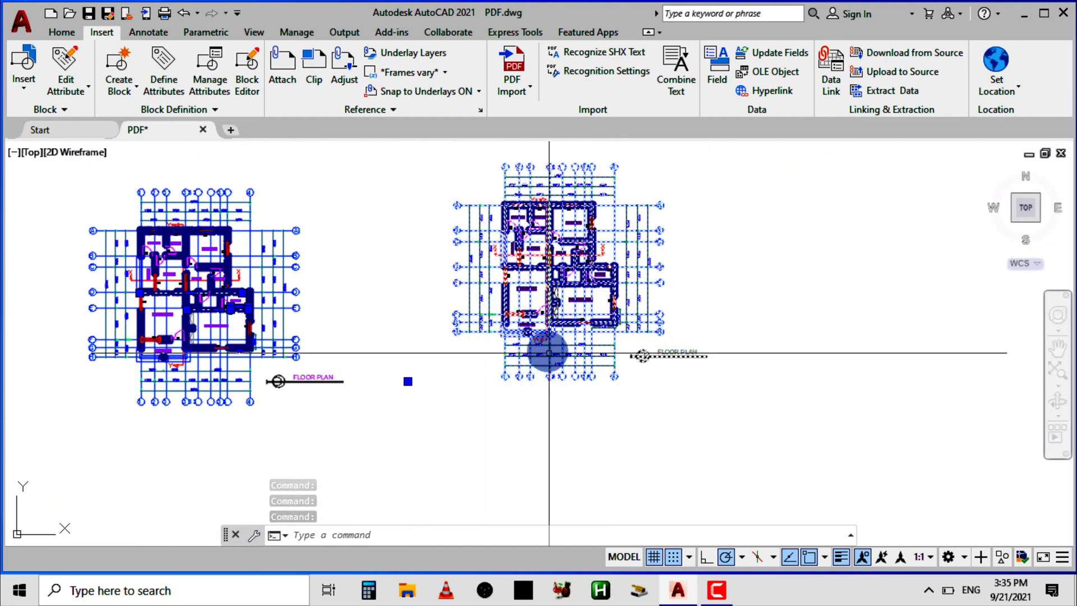
{"action": "scroll", "coordinate": [493, 299], "scroll_direction": "up", "scroll_amount": 4}
{"action": "scroll", "coordinate": [499, 302], "scroll_direction": "down", "scroll_amount": 4}
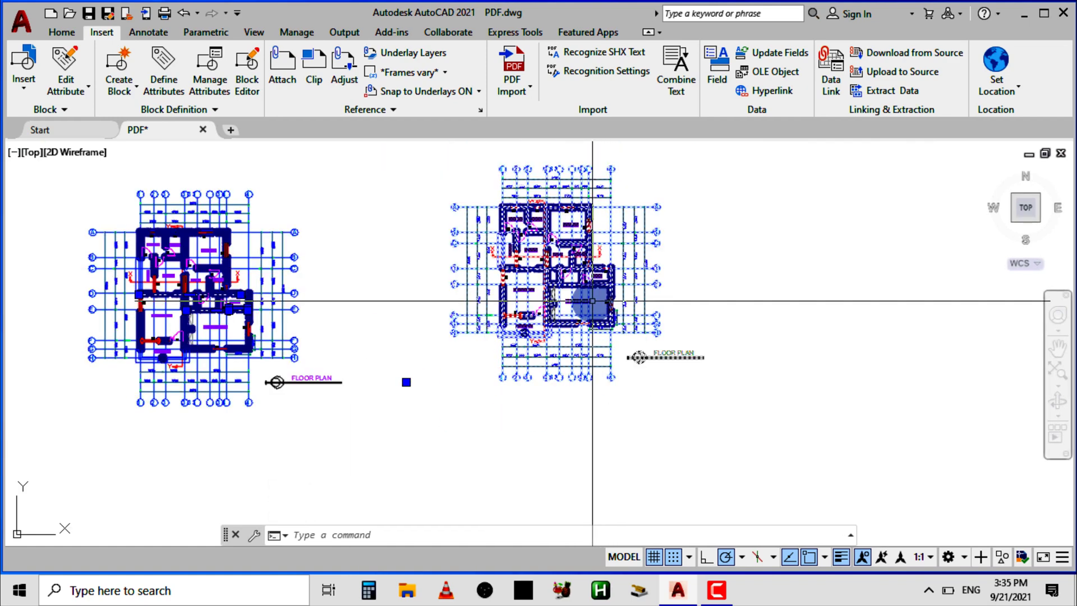
{"action": "scroll", "coordinate": [186, 331], "scroll_direction": "up", "scroll_amount": 2}
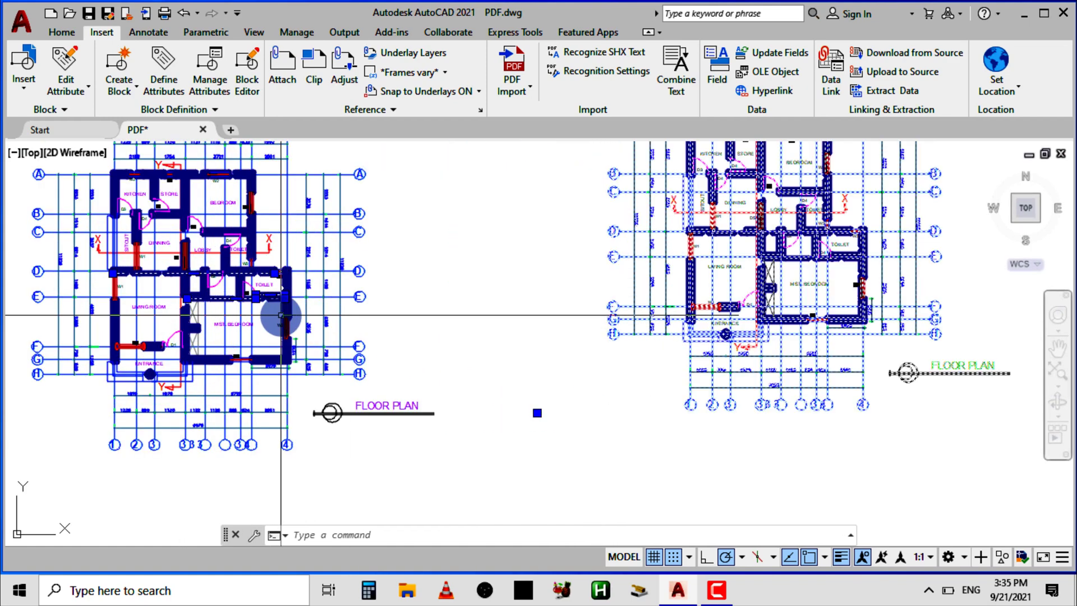
{"action": "scroll", "coordinate": [279, 321], "scroll_direction": "down", "scroll_amount": 2}
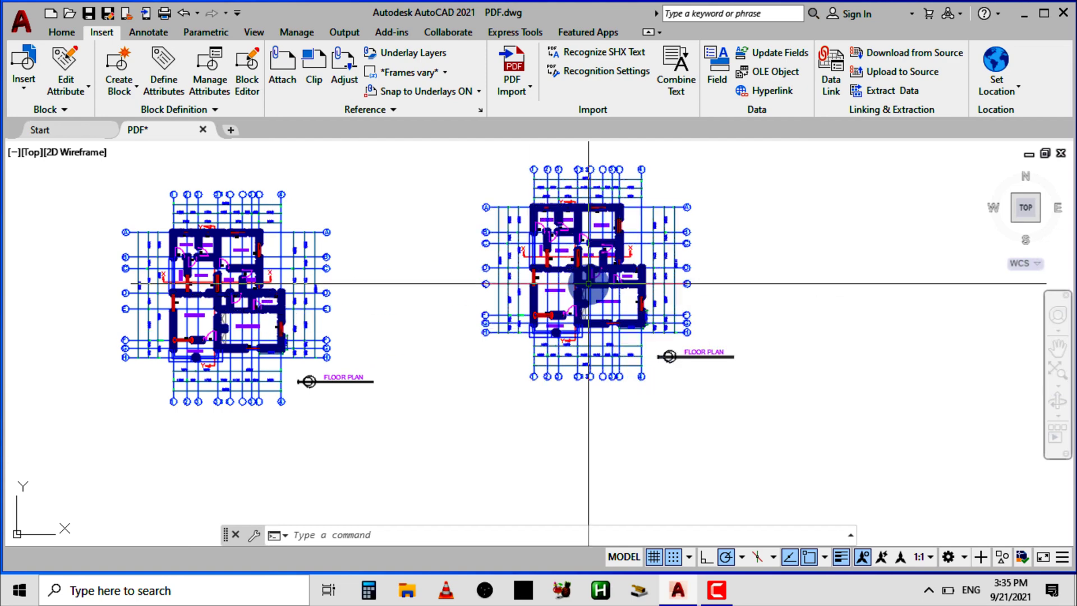
{"action": "key", "text": "Escape"}
Explode the second floor plan's block reference into separate objects.
{"action": "scroll", "coordinate": [592, 323], "scroll_direction": "up", "scroll_amount": 5}
{"action": "scroll", "coordinate": [592, 323], "scroll_direction": "down", "scroll_amount": 3}
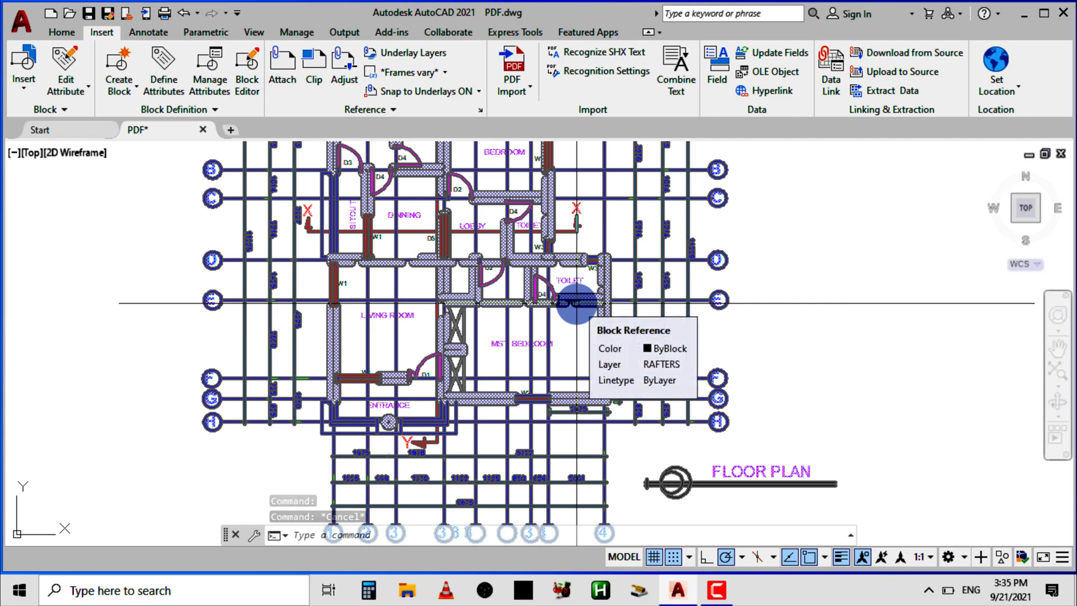
{"action": "scroll", "coordinate": [577, 303], "scroll_direction": "down", "scroll_amount": 4}
{"action": "scroll", "coordinate": [179, 347], "scroll_direction": "up", "scroll_amount": 3}
{"action": "scroll", "coordinate": [178, 347], "scroll_direction": "down", "scroll_amount": 3}
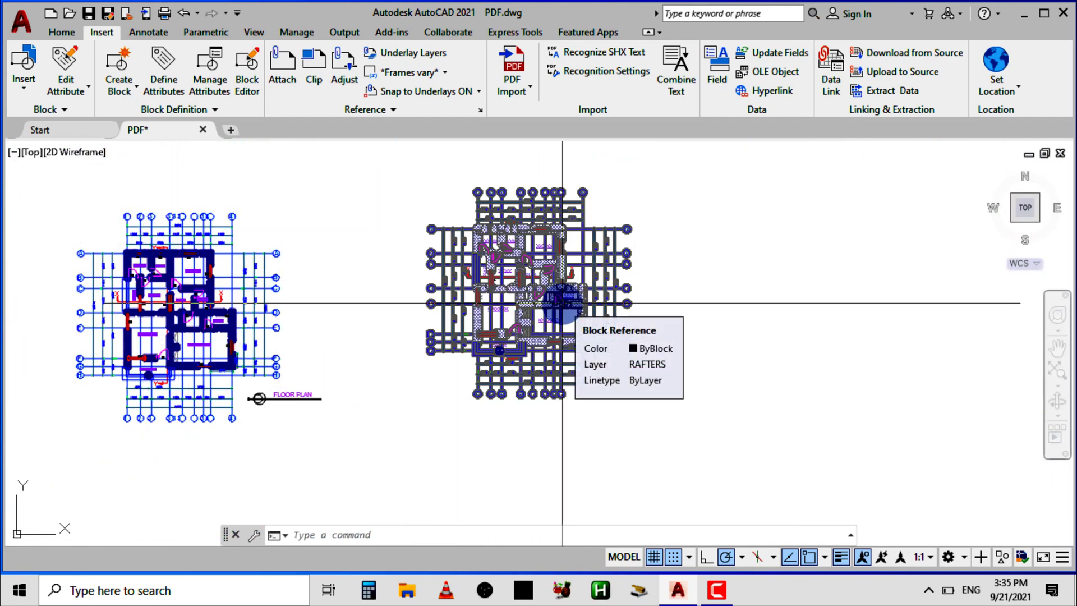
{"action": "left_click", "coordinate": [575, 306]}
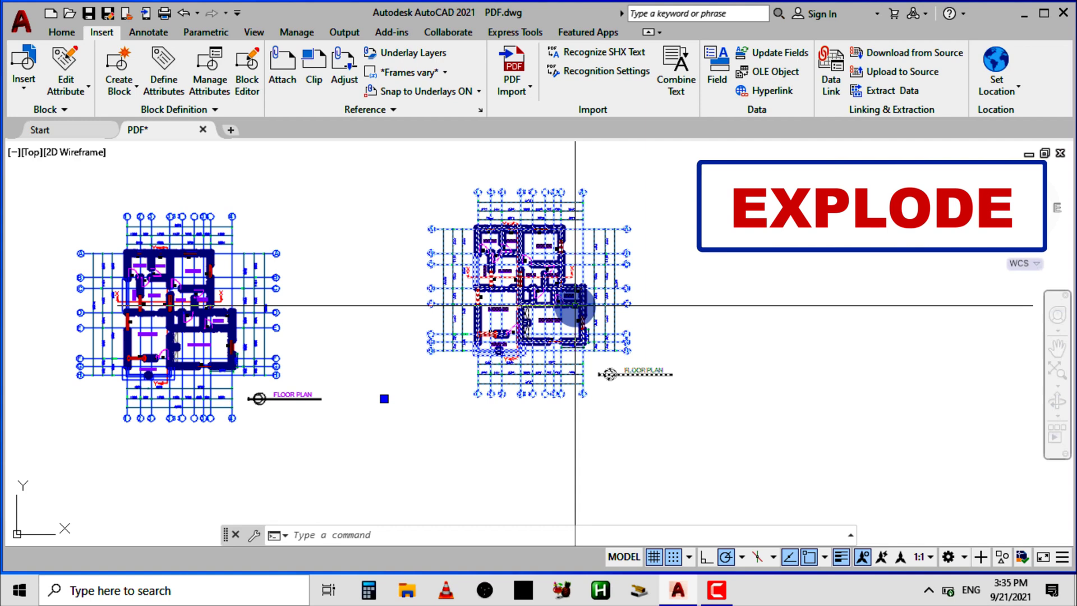
{"action": "type", "text": "explode"}
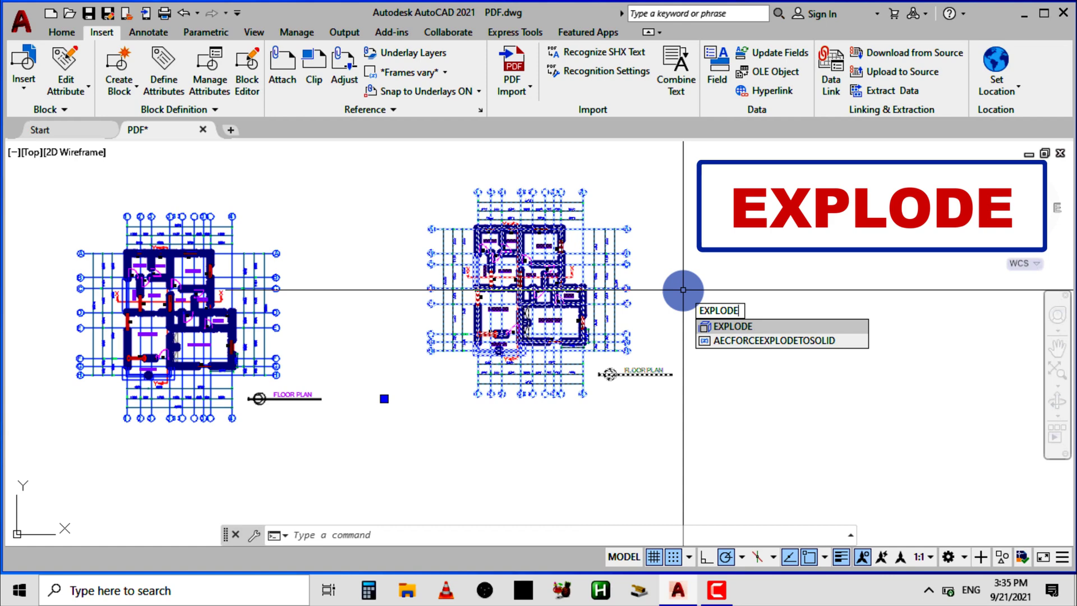
{"action": "key", "text": "Return"}
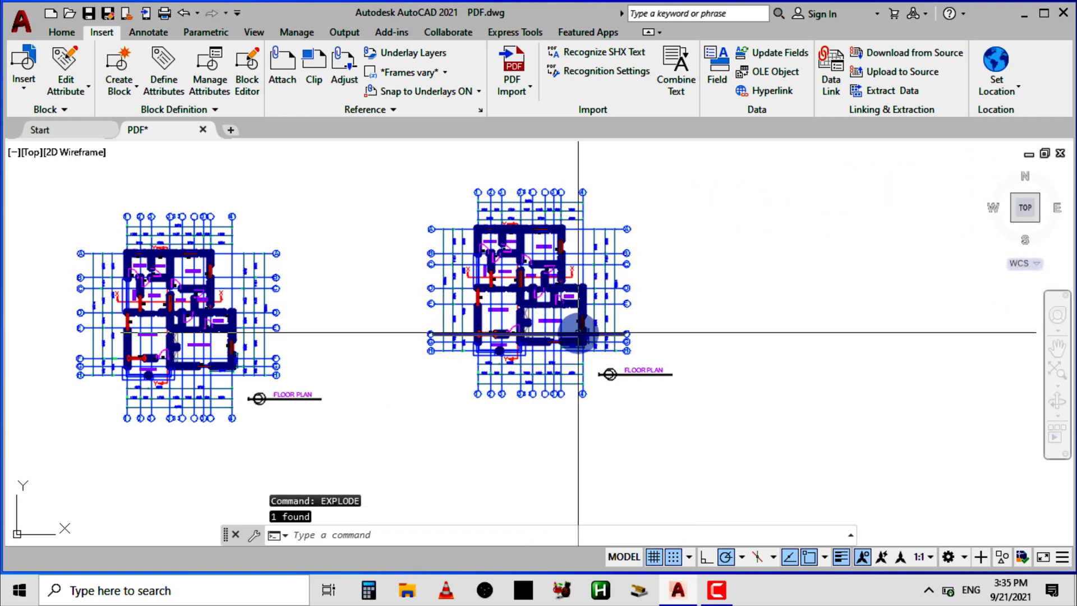
Inspect the exploded floor plan and select the inner wall line beside window W2 in the master bedroom to check that it is a separate object.
{"action": "scroll", "coordinate": [579, 333], "scroll_direction": "up", "scroll_amount": 8}
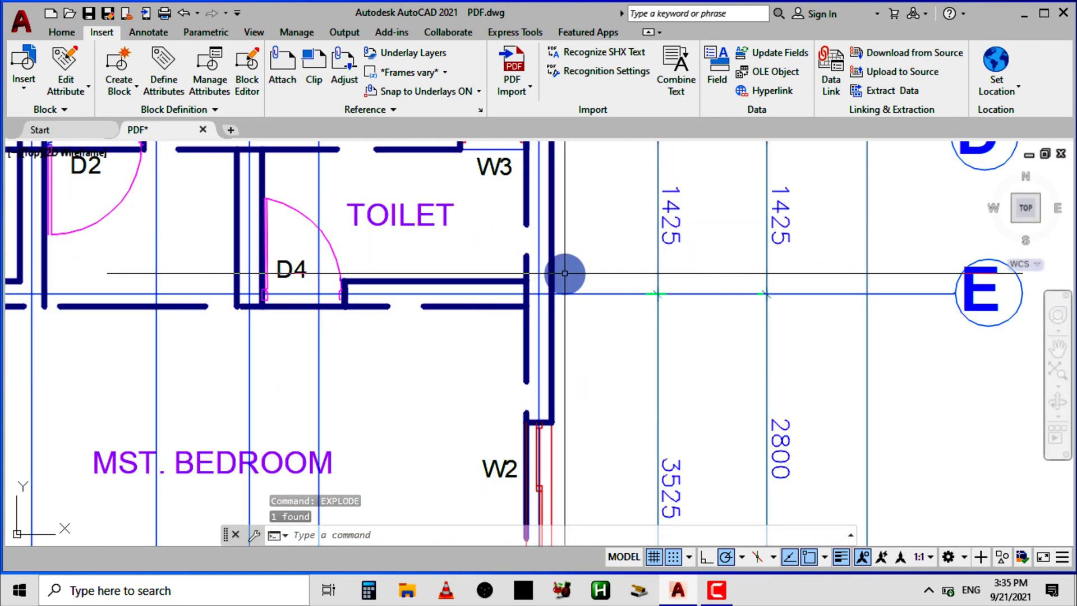
{"action": "scroll", "coordinate": [521, 445], "scroll_direction": "down", "scroll_amount": 6}
{"action": "scroll", "coordinate": [470, 424], "scroll_direction": "up", "scroll_amount": 5}
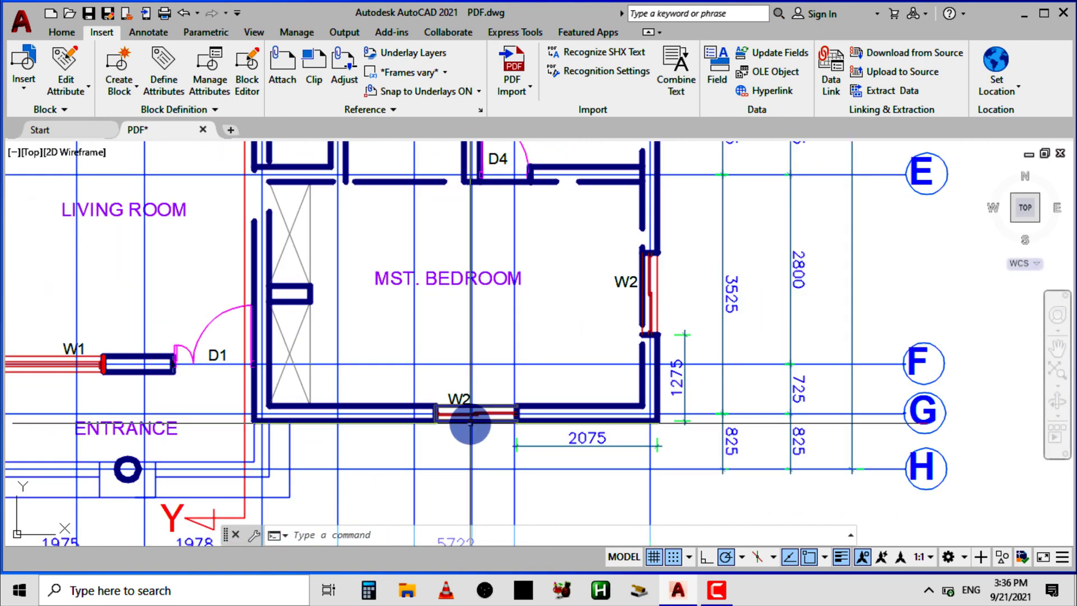
{"action": "scroll", "coordinate": [426, 415], "scroll_direction": "up", "scroll_amount": 4}
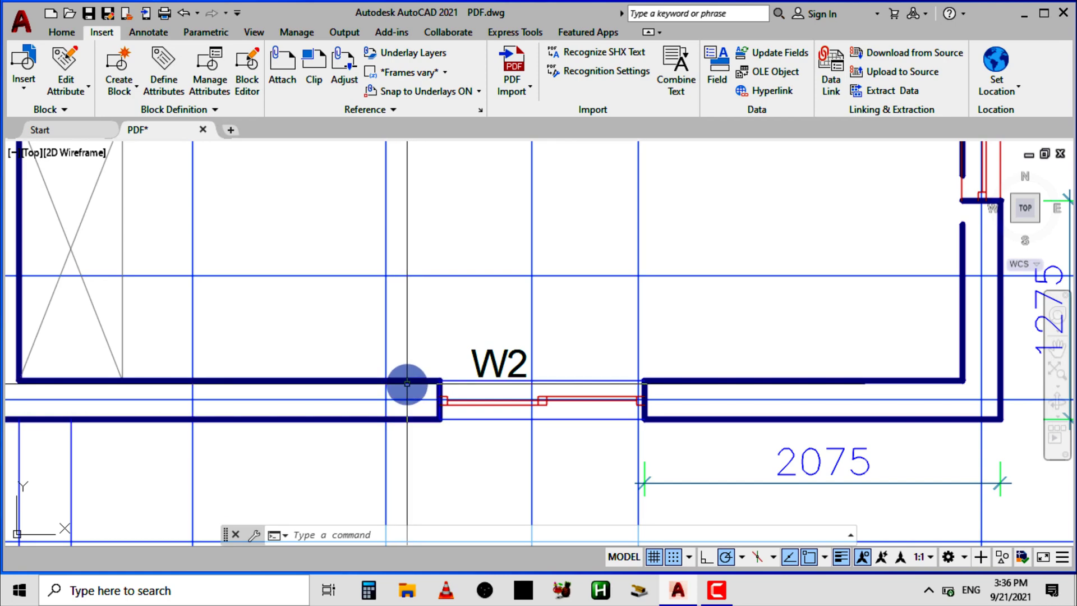
{"action": "left_click", "coordinate": [405, 384]}
{"action": "scroll", "coordinate": [475, 397], "scroll_direction": "down", "scroll_amount": 5}
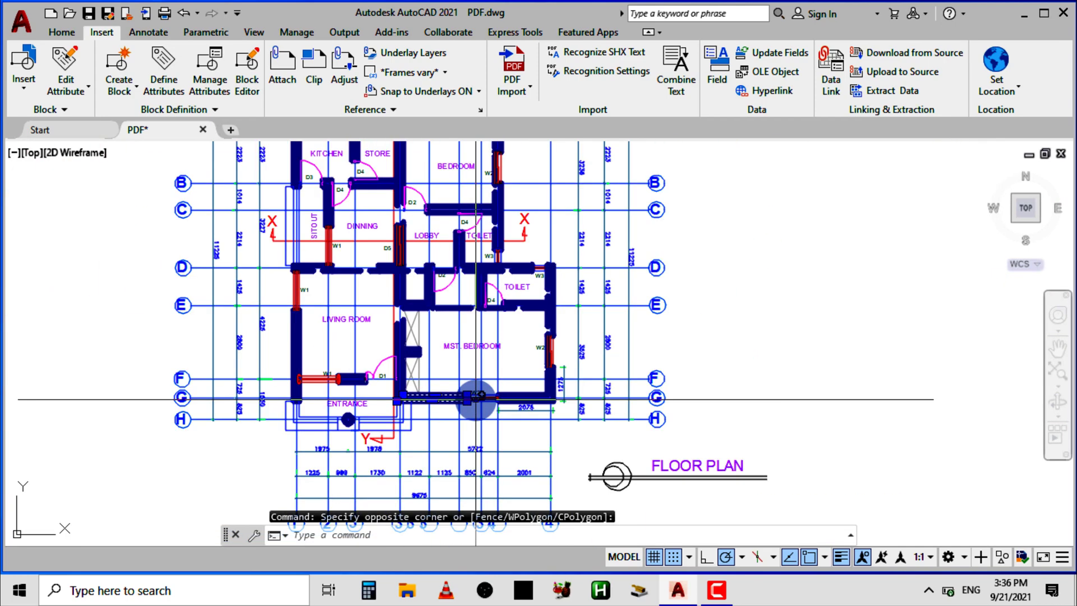
{"action": "scroll", "coordinate": [475, 397], "scroll_direction": "down", "scroll_amount": 2}
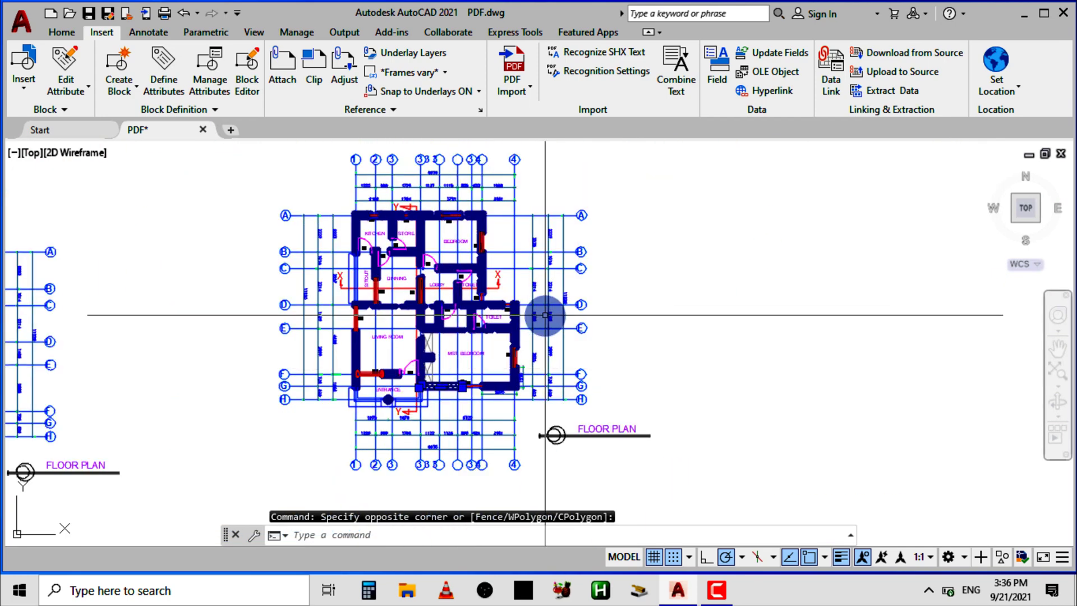
{"action": "left_click", "coordinate": [651, 346]}
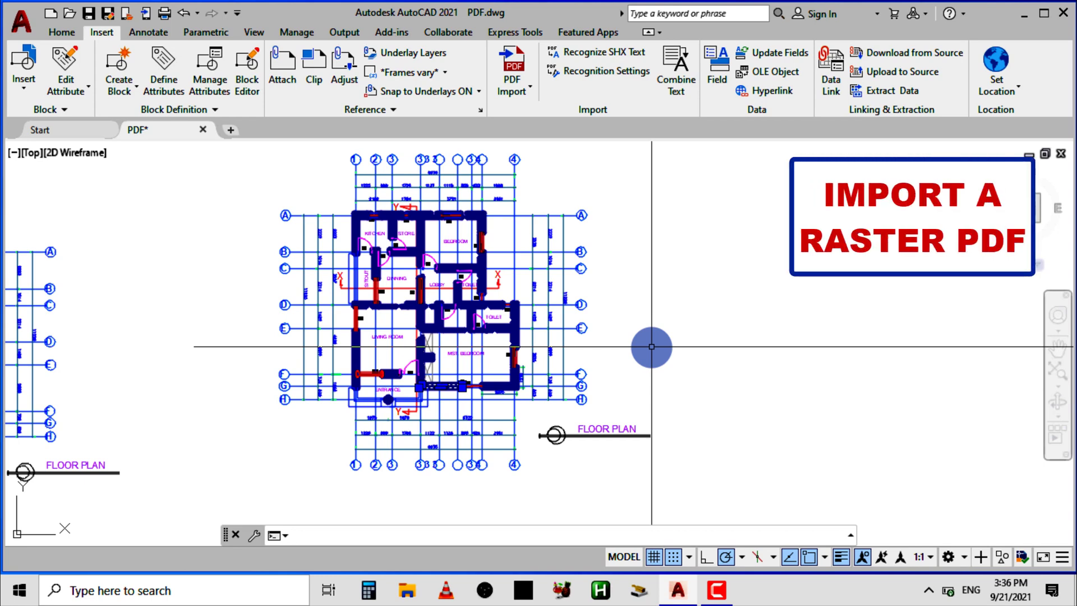
Import Raster PDF from the PDFs folder as a block at scale 1 and rotation 0, placing it on-screen beside the second floor plan.
{"action": "scroll", "coordinate": [651, 346], "scroll_direction": "down", "scroll_amount": 2}
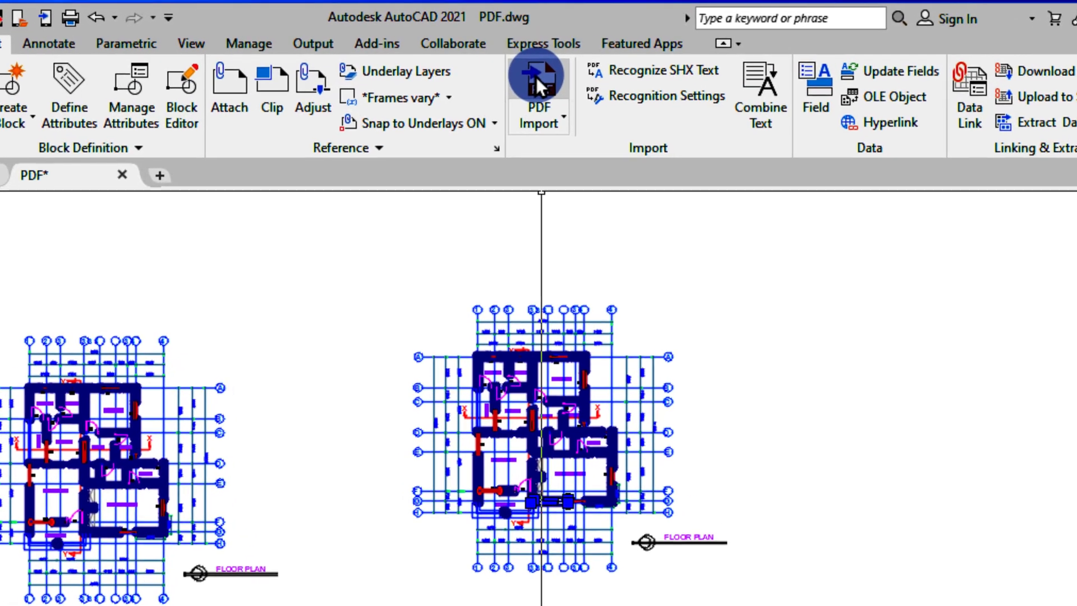
{"action": "left_click", "coordinate": [536, 76]}
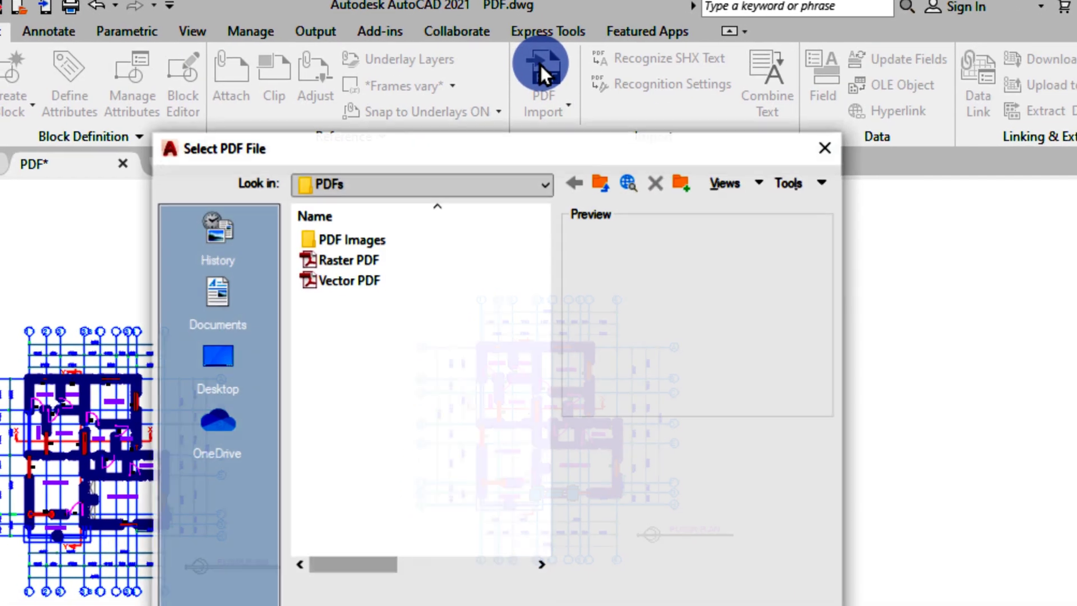
{"action": "left_click", "coordinate": [366, 260]}
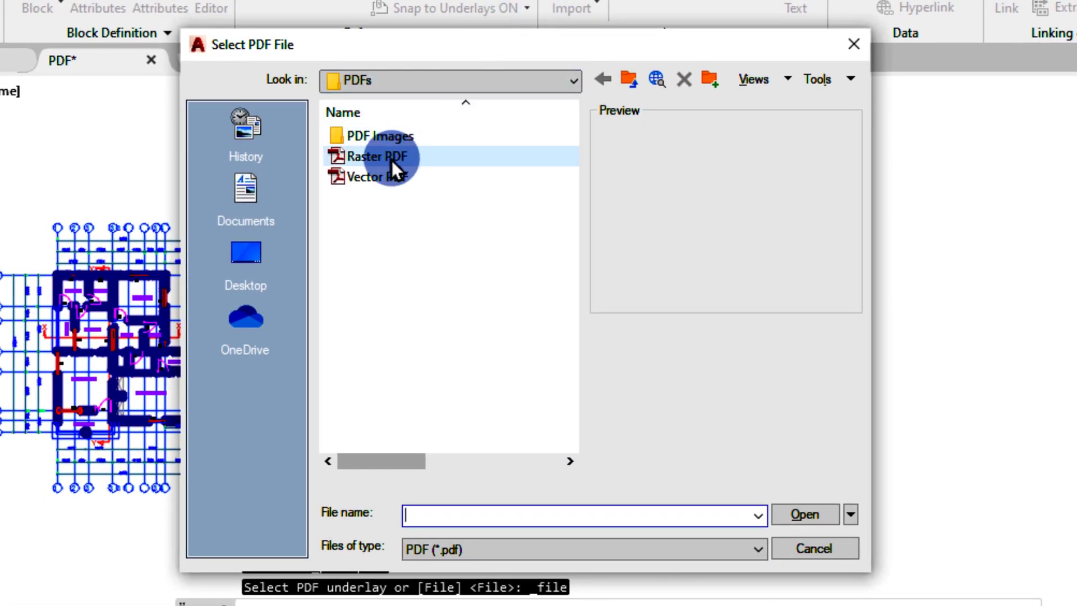
{"action": "left_click", "coordinate": [391, 160]}
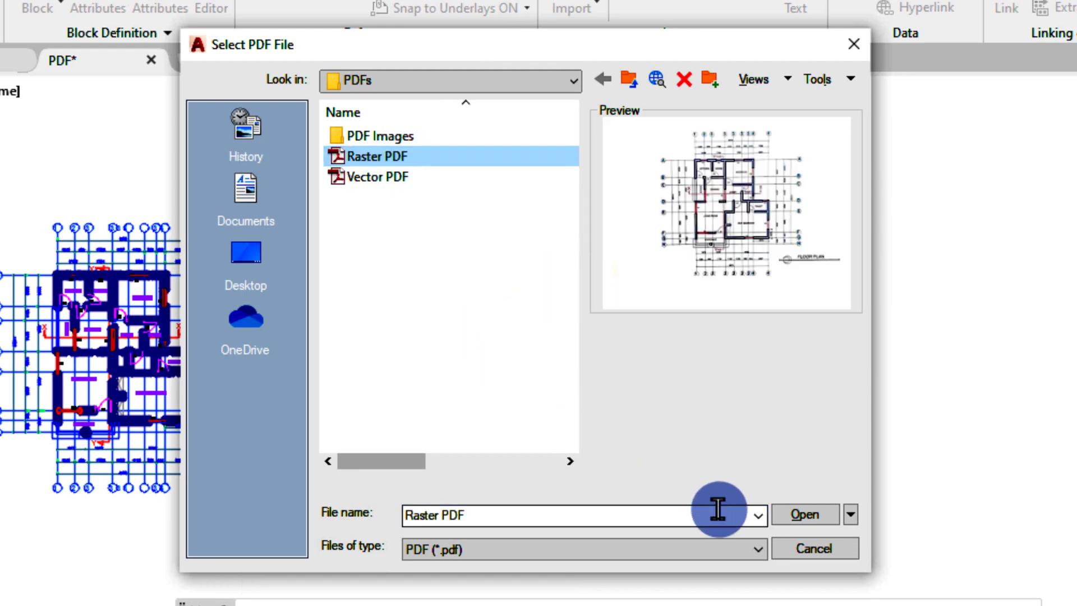
{"action": "left_click", "coordinate": [805, 516]}
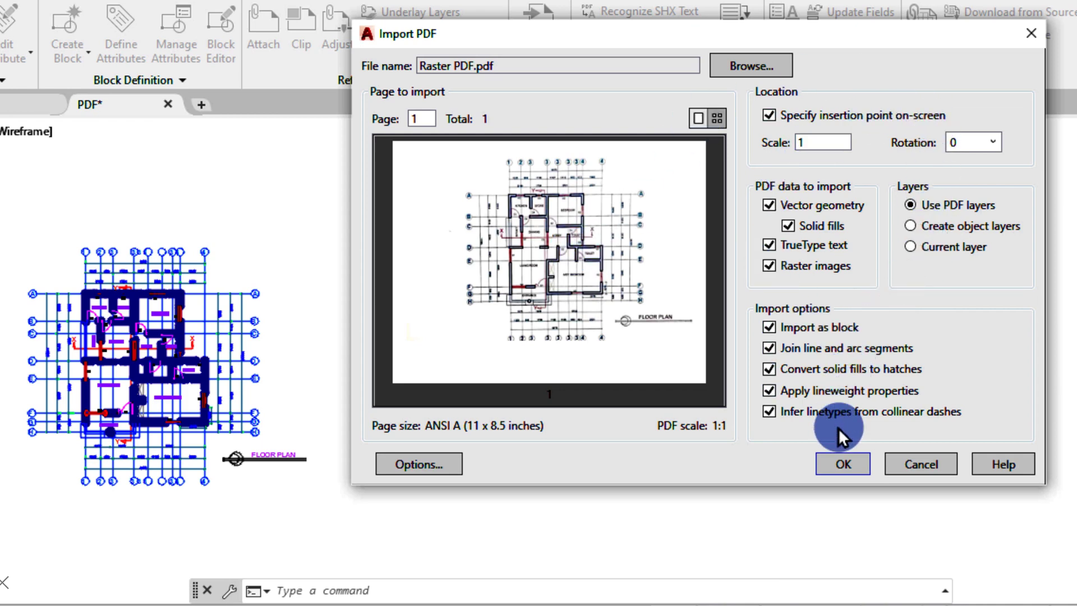
{"action": "left_click", "coordinate": [837, 458]}
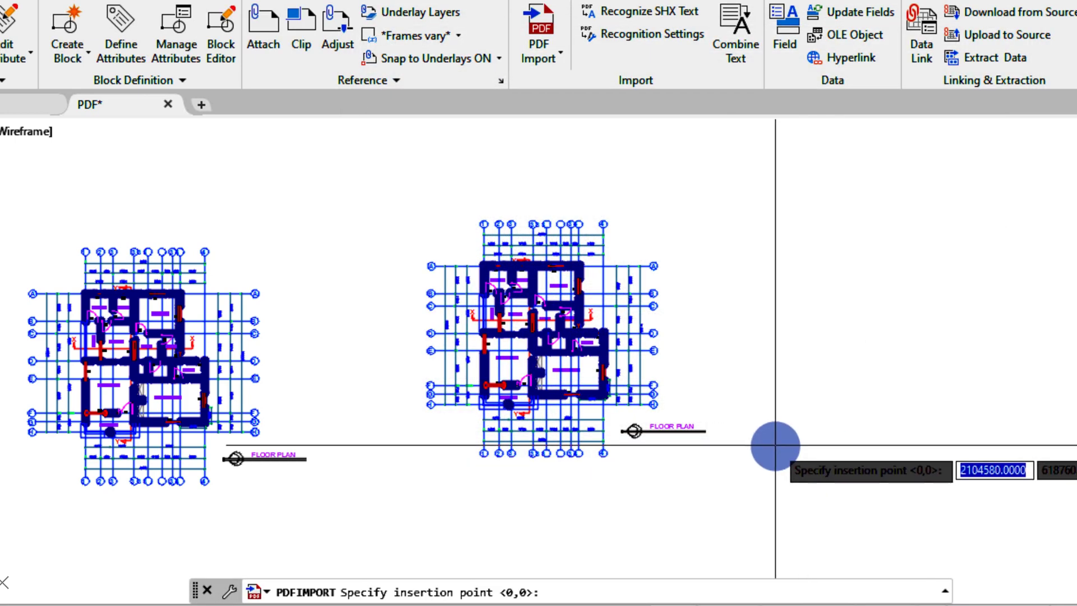
{"action": "left_click", "coordinate": [829, 441]}
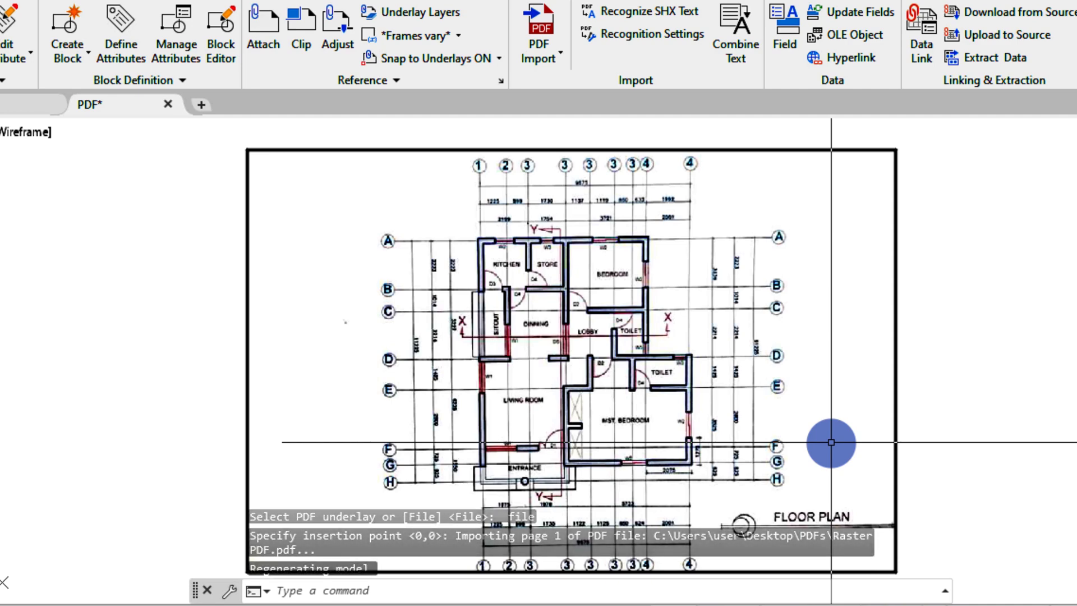
{"action": "middle_click_drag", "start_coordinate": [615, 436], "coordinate": [535, 388]}
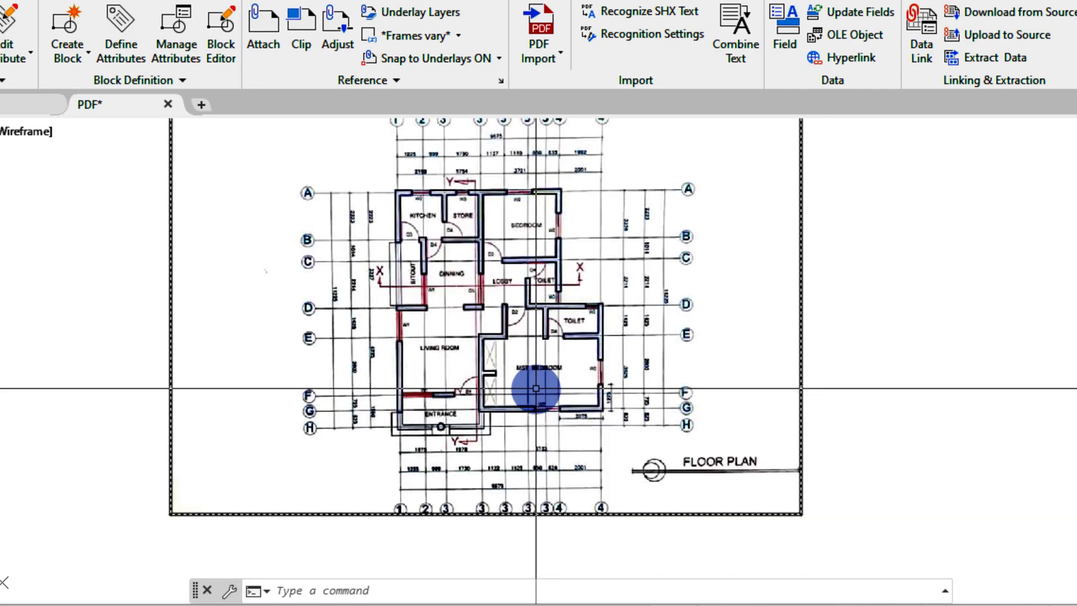